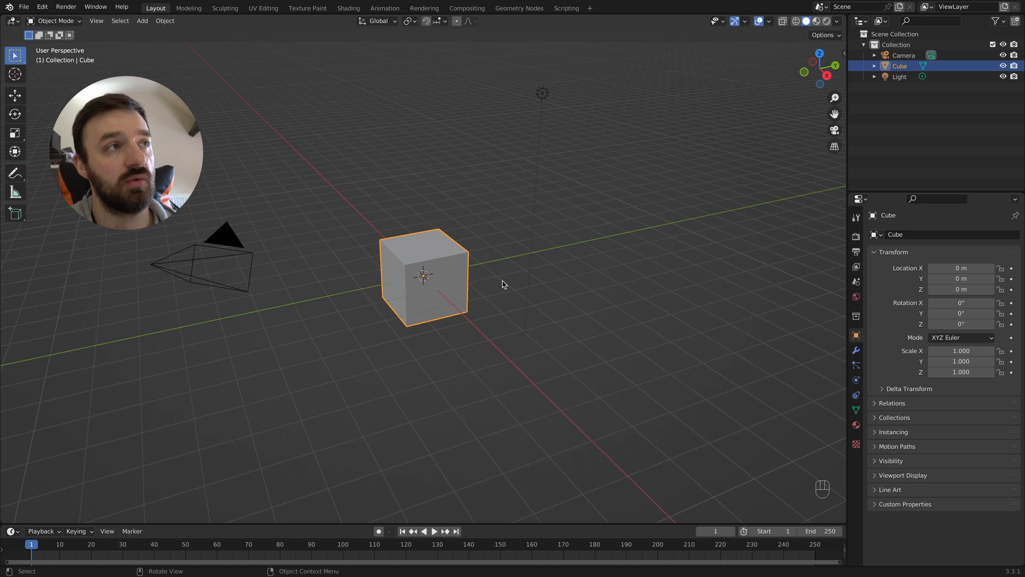
Delete the default camera, cube and light from the scene
key(a)
key(x)
click(504, 252)
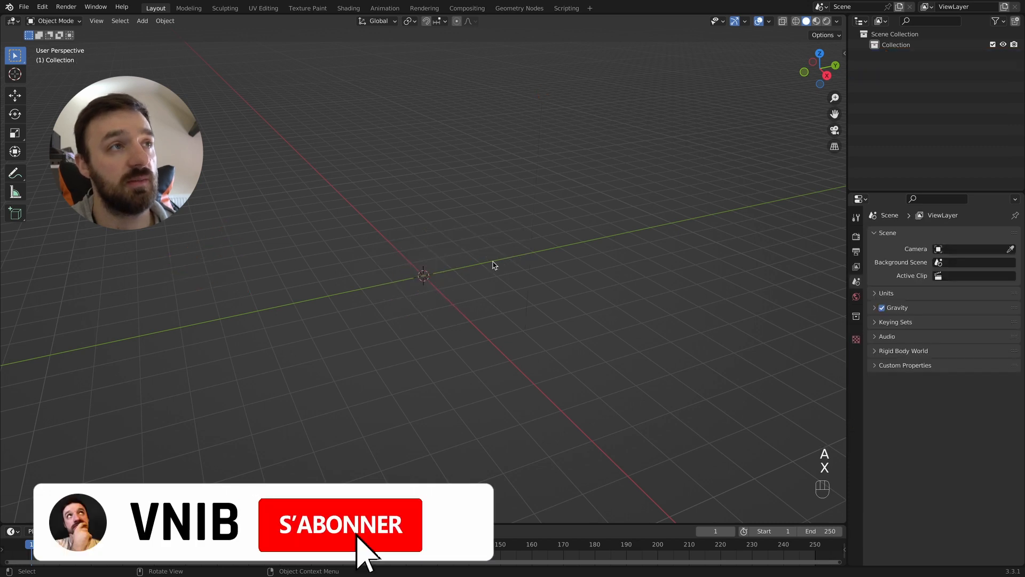
Add a mesh cylinder and stretch it along the Z axis only, to a Z scale of about 1.68
key(shift+a)
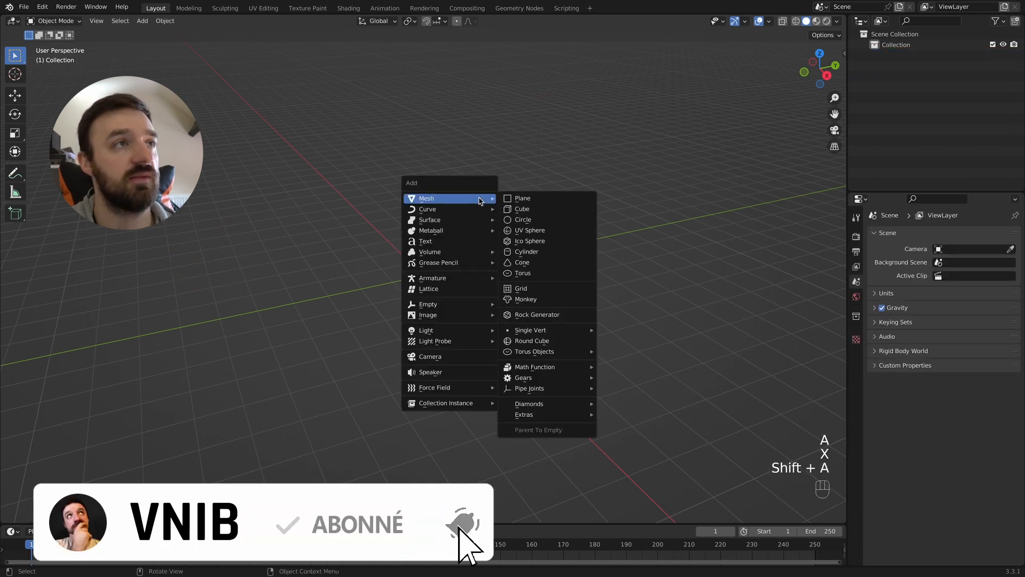
click(528, 252)
key(s)
key(z)
click(457, 212)
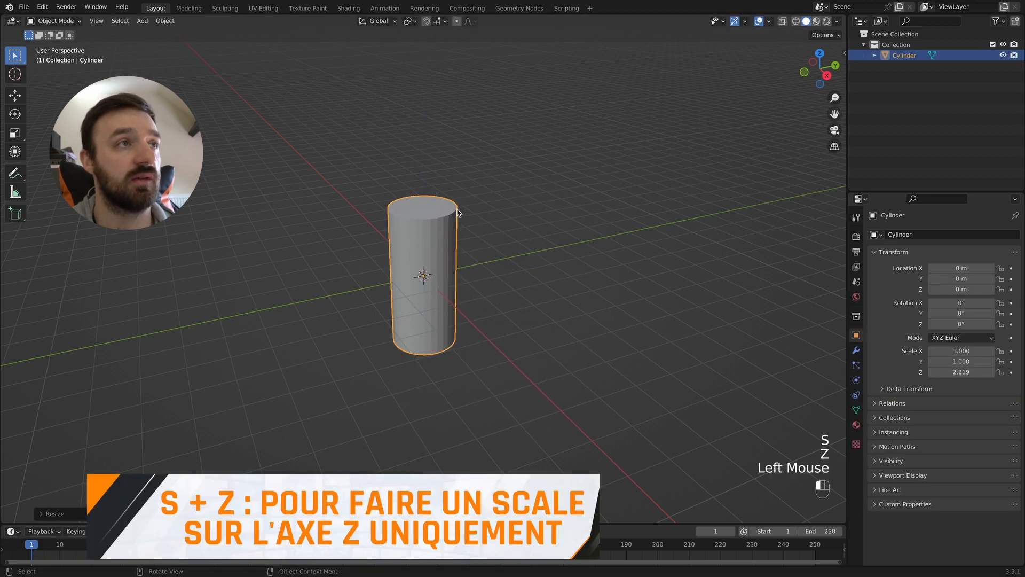
key(s)
key(z)
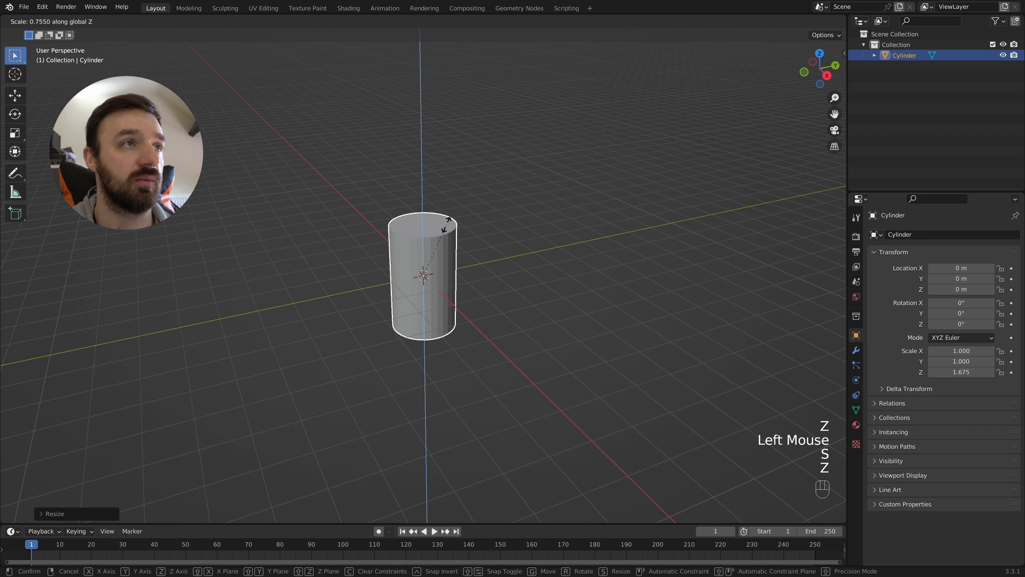
click(447, 227)
Bevel the cylinder's top and bottom rim edge loops slightly with two segments, then return to Object Mode
key(Tab)
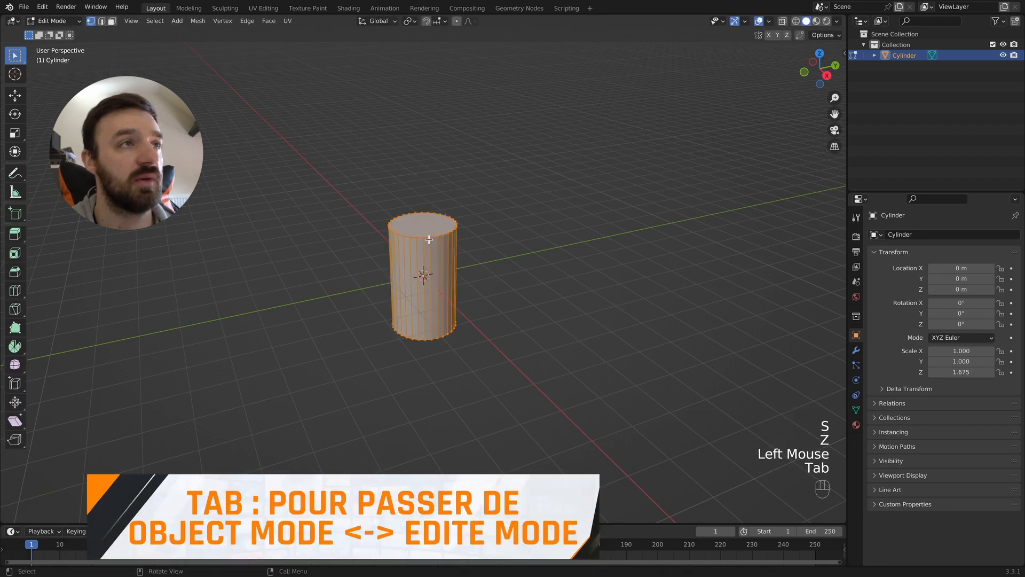
key(2)
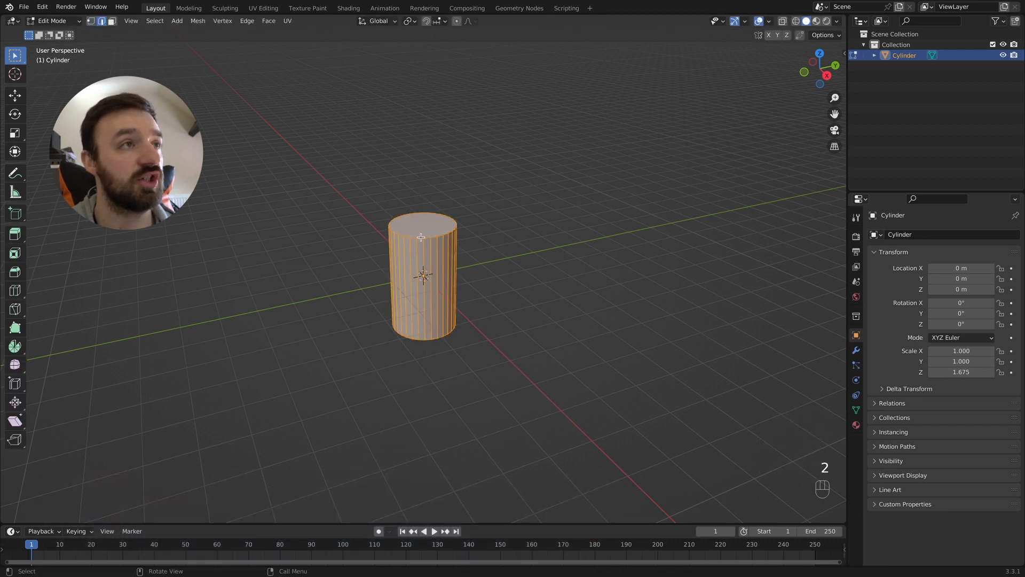
alt+shift+click(420, 236)
click(420, 237)
alt+shift+click(419, 238)
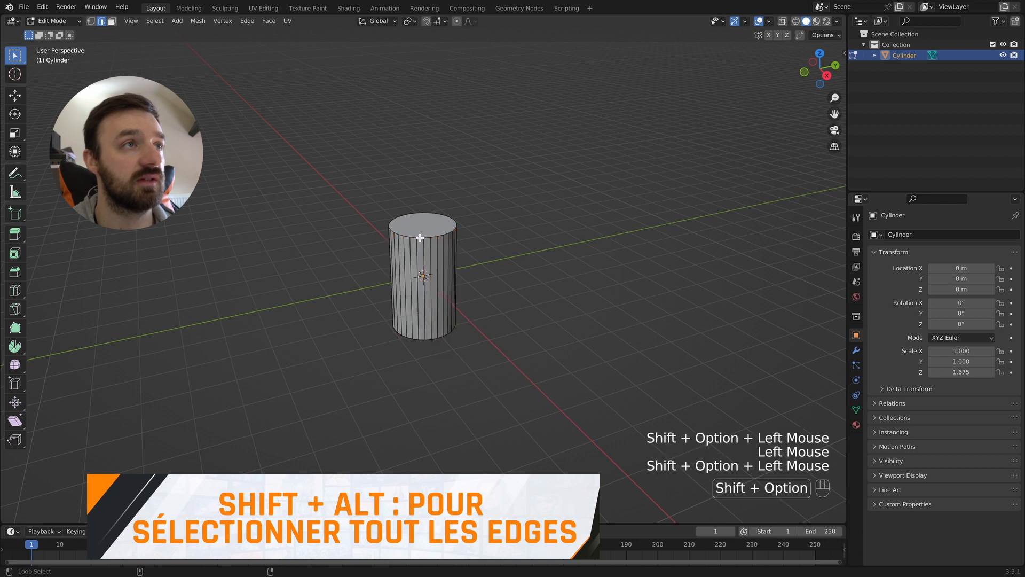
alt+shift+click(420, 237)
alt+shift+click(427, 339)
key(ctrl+b)
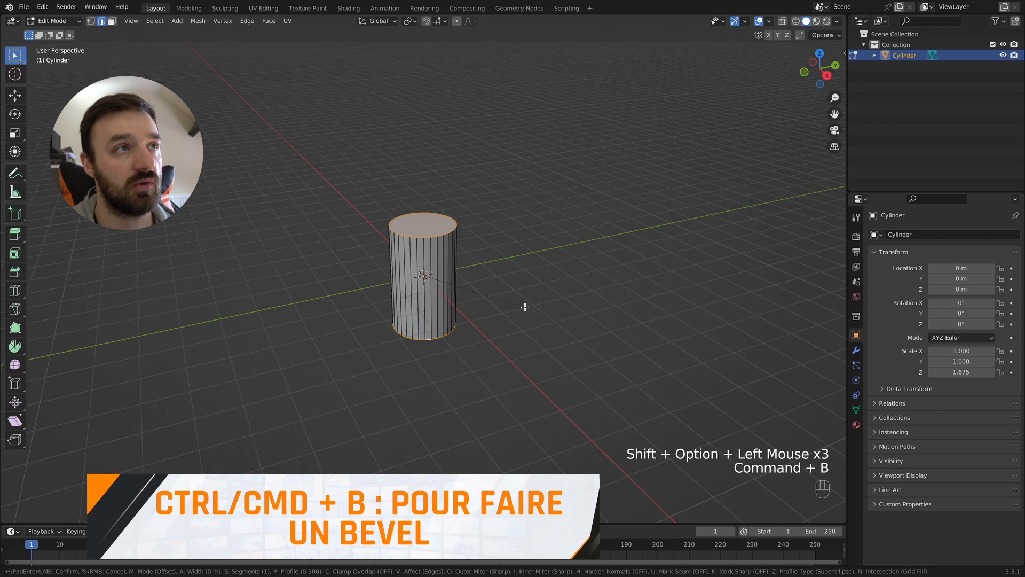
scroll(527, 307, up, 1)
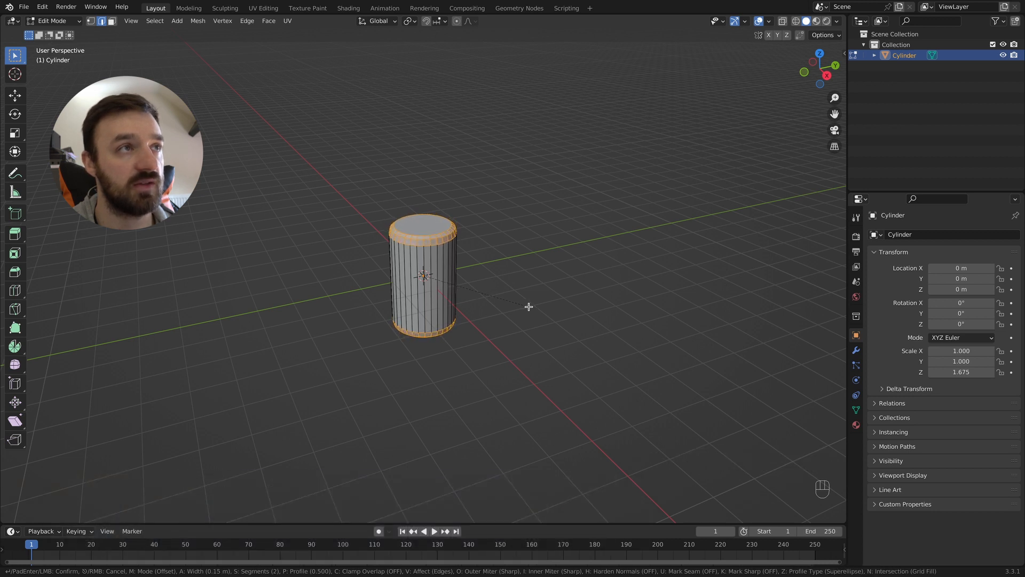
click(528, 307)
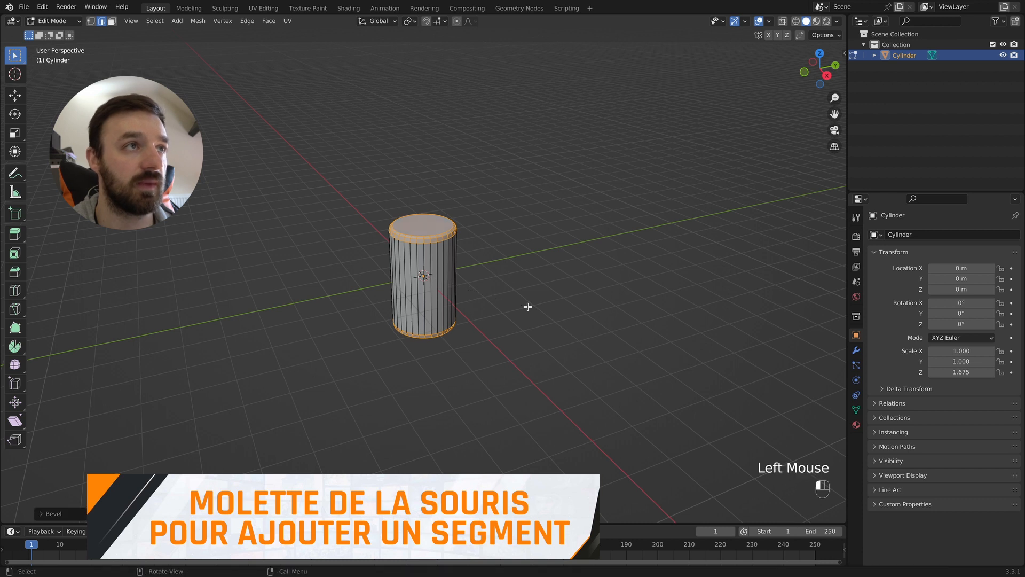
key(Tab)
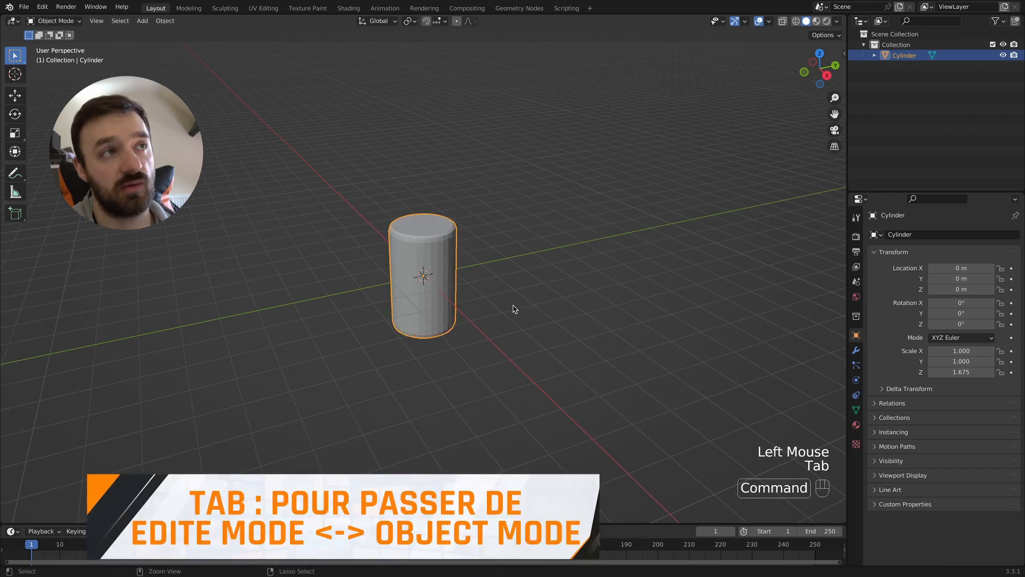
Give the cylinder a level 1 Subdivision Surface modifier and shade it smooth
key(super+1)
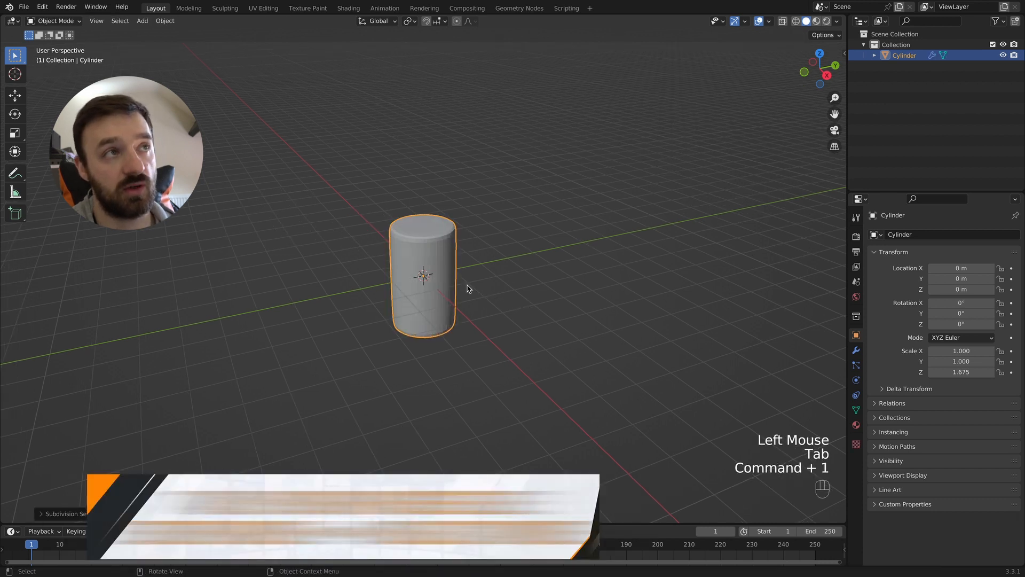
right_click(435, 255)
click(433, 255)
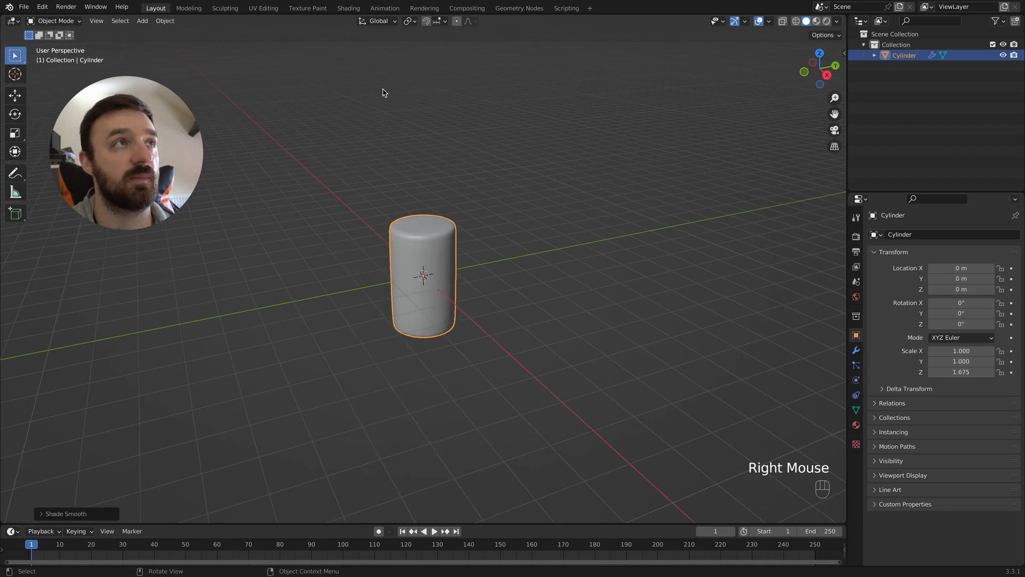
In the Shading workspace, create a new cylinder material and connect a ColorRamp node's Color to the shader's Base Color
click(348, 8)
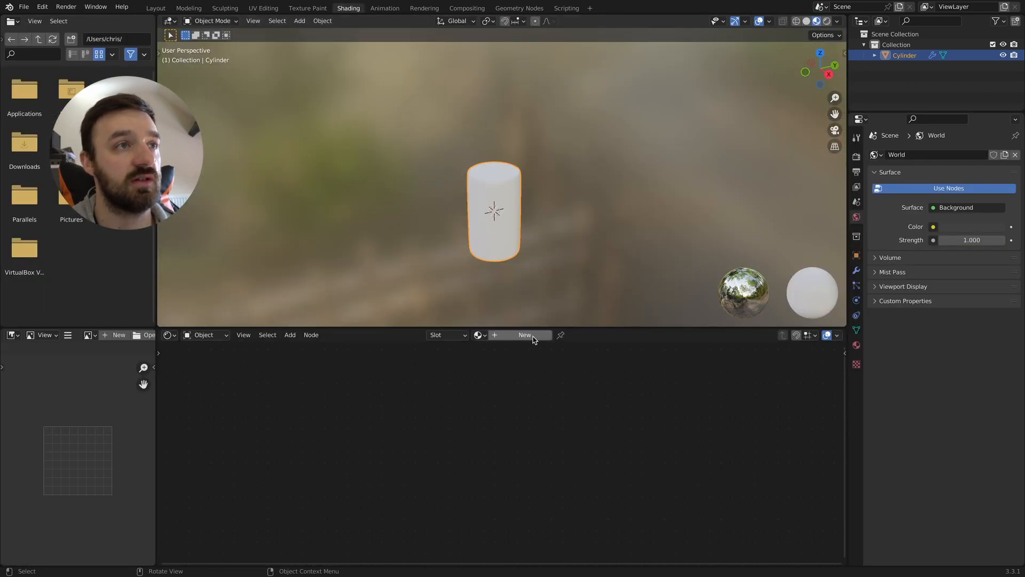
key(shift+a)
click(409, 377)
text(color ramp)
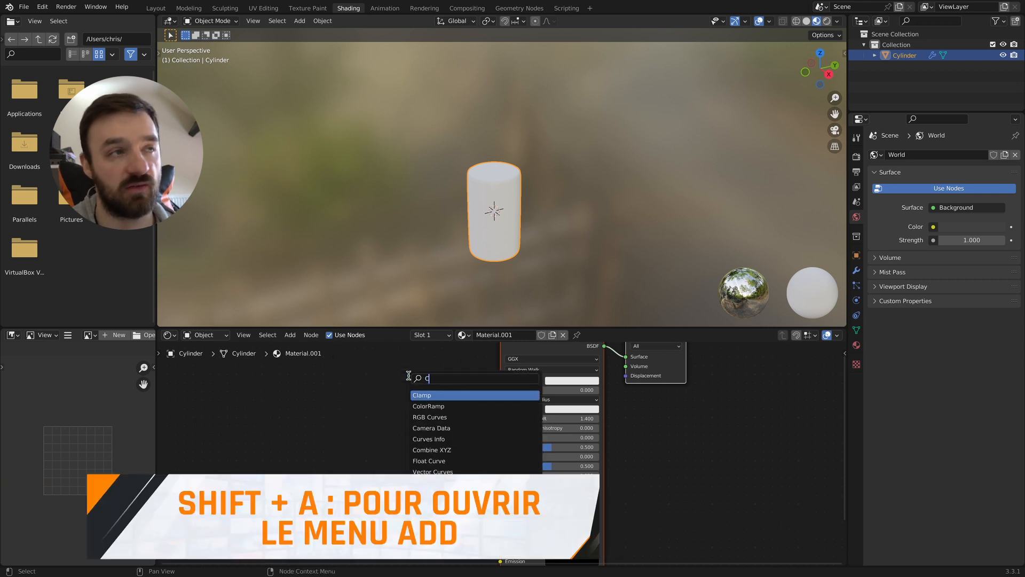
key(Return)
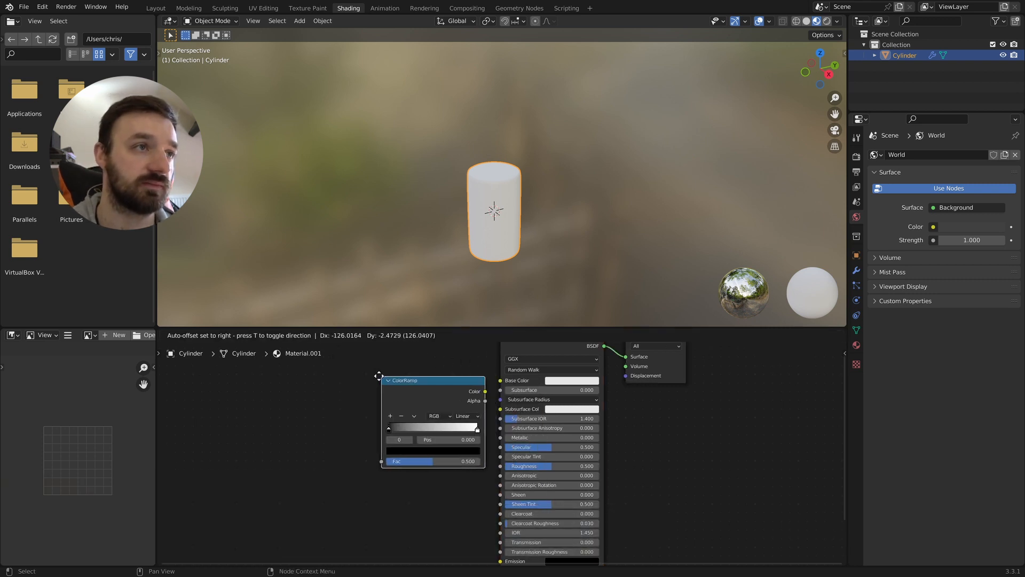
click(373, 376)
drag(476, 393, 500, 380)
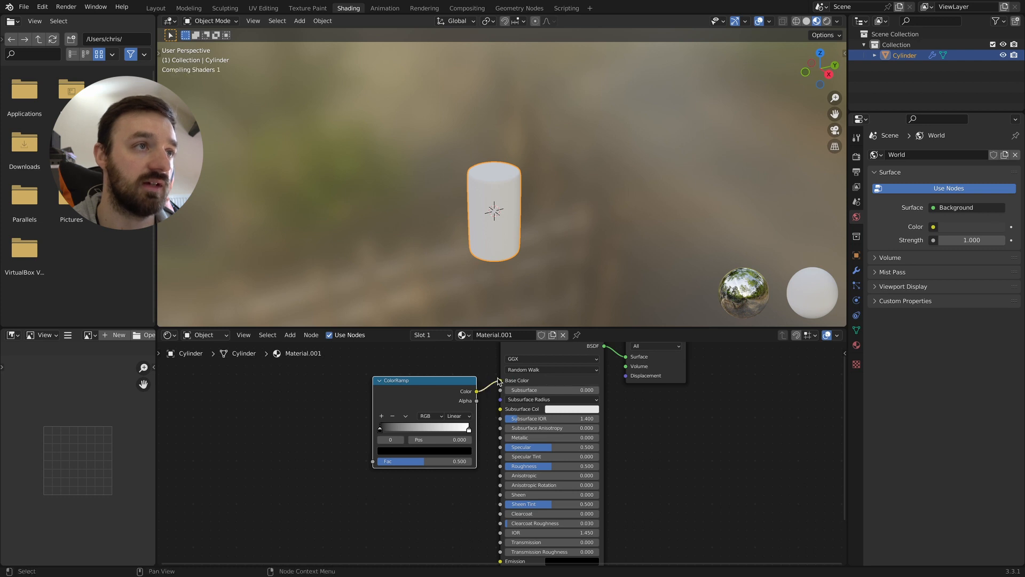
drag(402, 388, 393, 385)
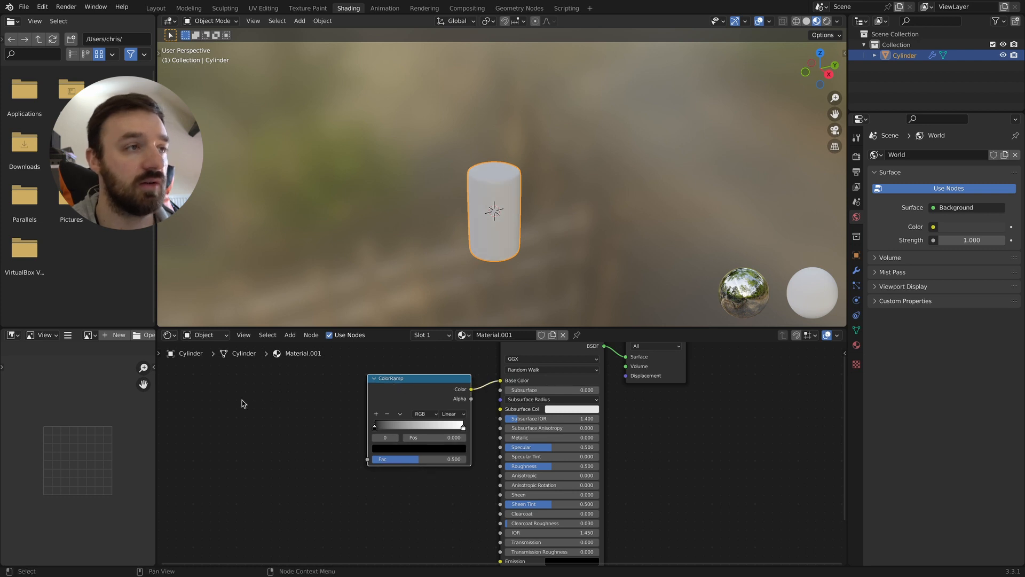
Add a Noise Texture node before the ColorRamp and link its Fac output to the ramp's Fac input
ctrl+scroll(244, 403, left, 2)
key(shift+a)
text(N)
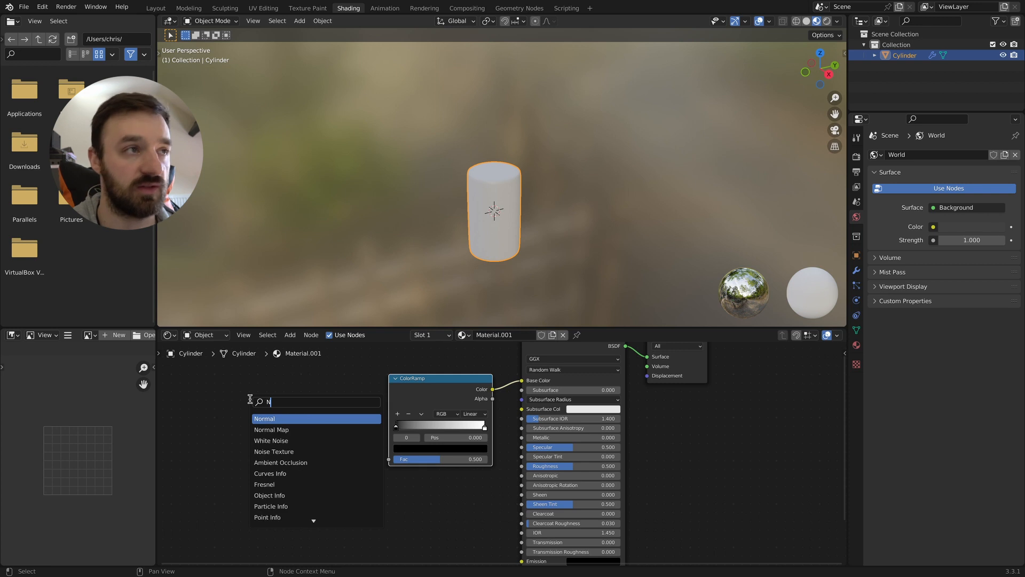
text(OIS)
key(Down)
key(Return)
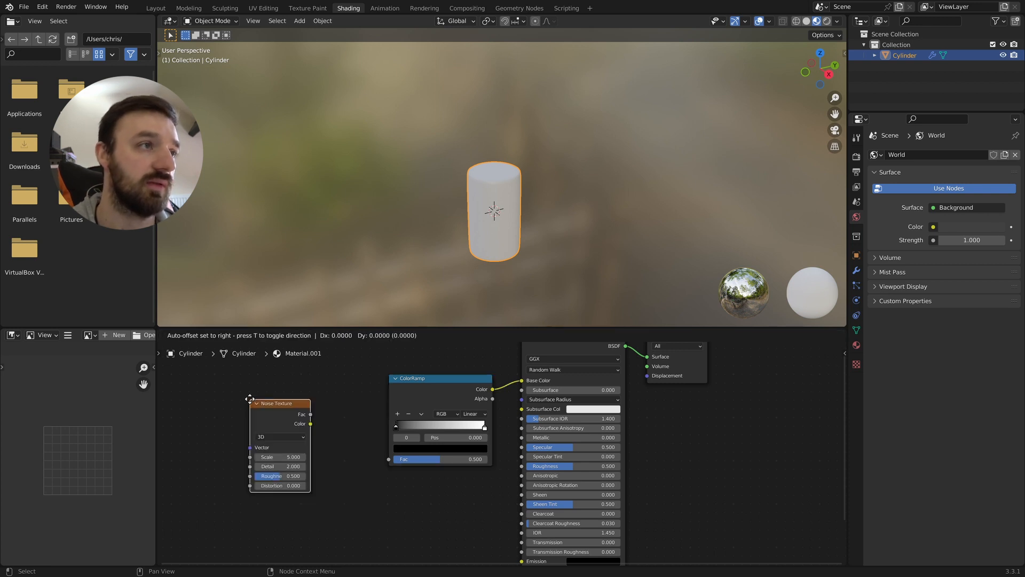
click(249, 398)
drag(310, 414, 332, 410)
Add a Mapping node before the Noise Texture and connect its Vector output to the texture's Vector input
scroll(249, 403, left, 3)
key(shift+a)
text(mapping)
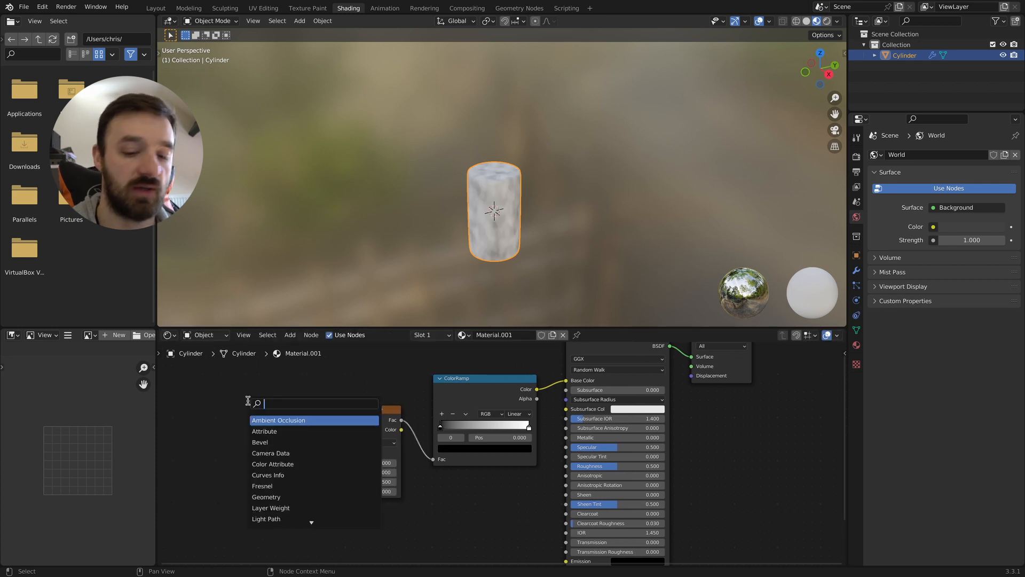
key(Return)
click(248, 401)
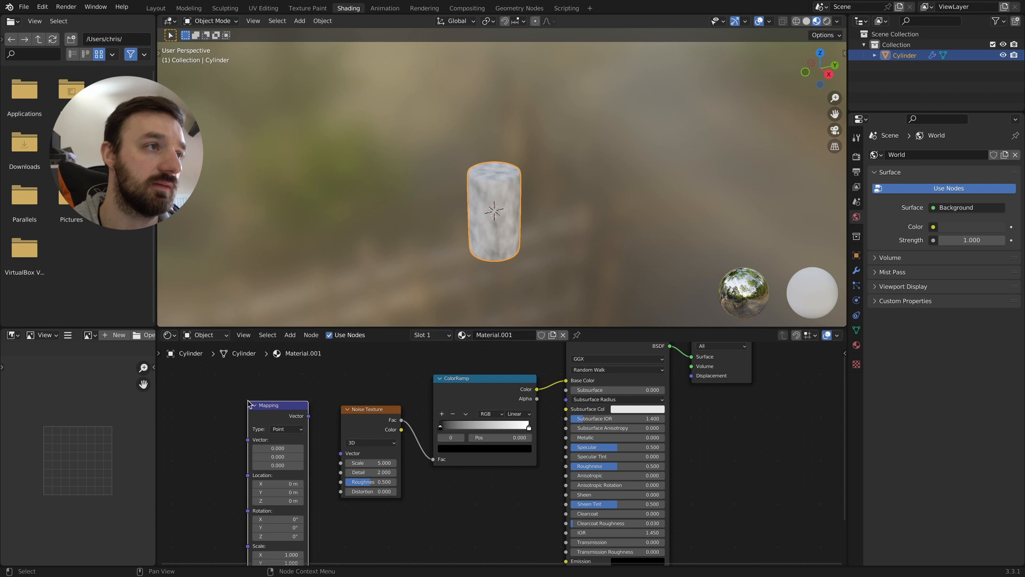
drag(307, 417, 340, 454)
Add a Texture Coordinate node and connect its Object output to the Mapping node's Vector input
key(shift+a)
click(187, 385)
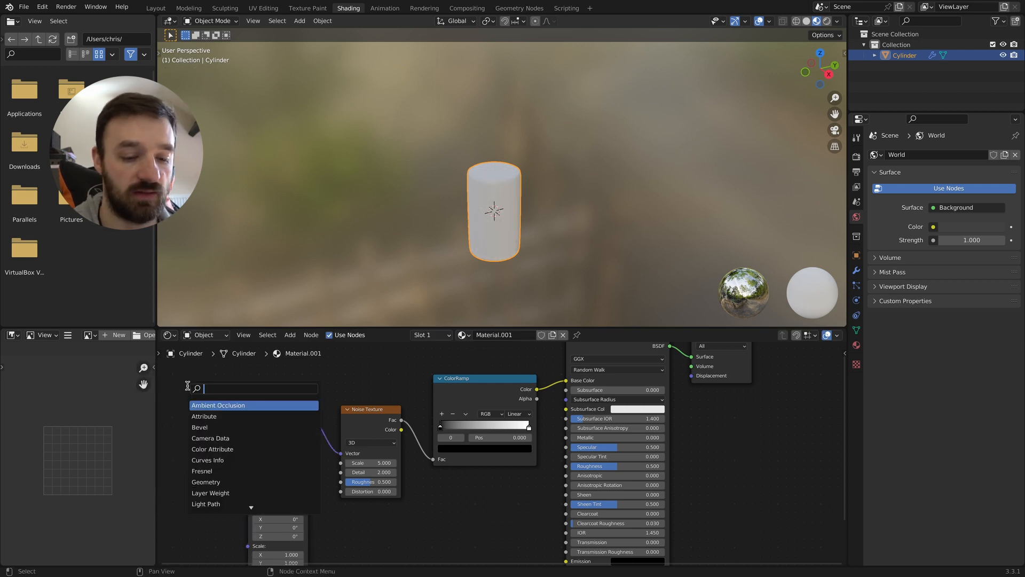
text(COOR)
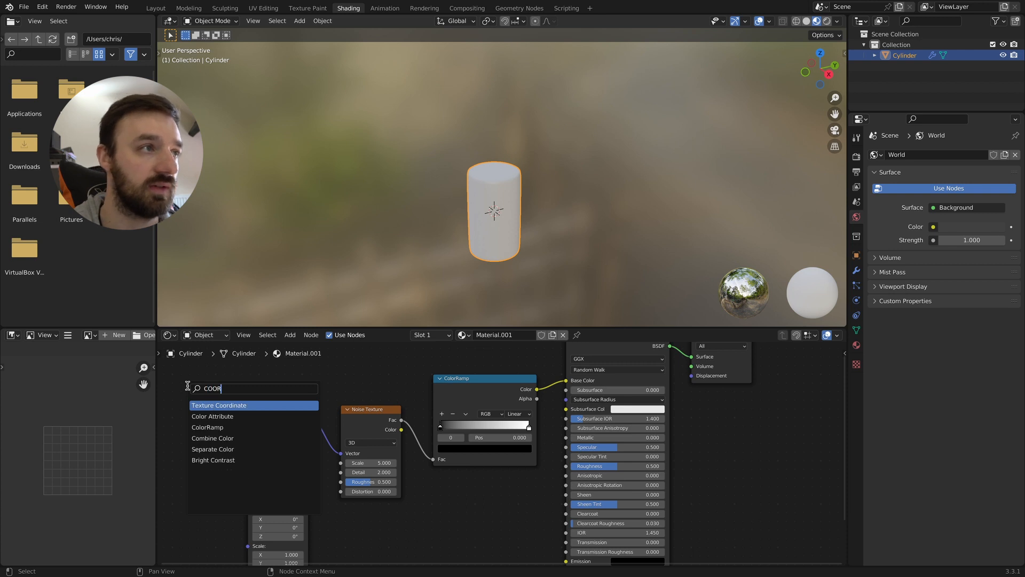
key(Return)
click(176, 401)
drag(236, 445, 304, 443)
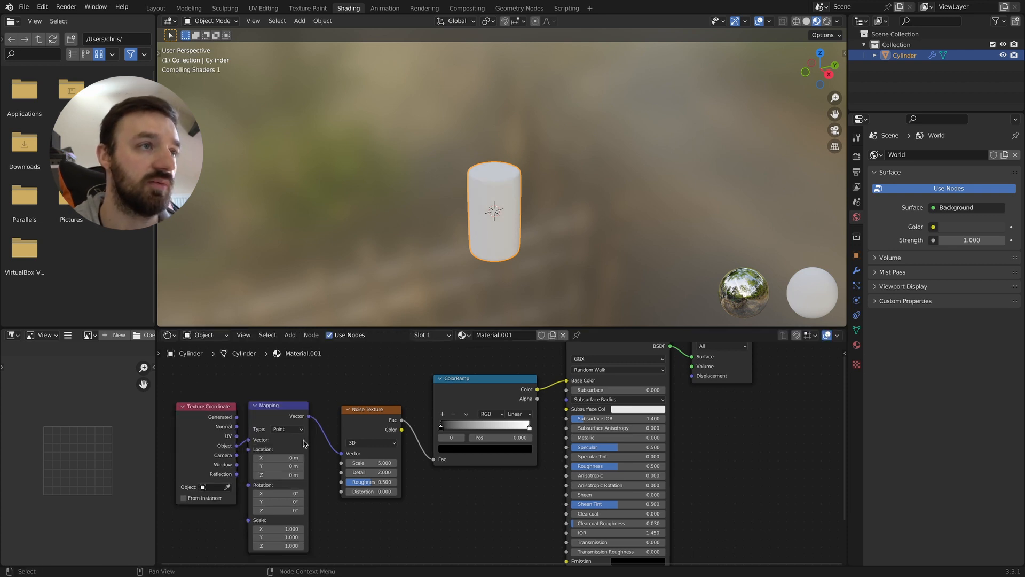
Add a middle stop to the ColorRamp and set the black stop's position to 0.25
click(443, 414)
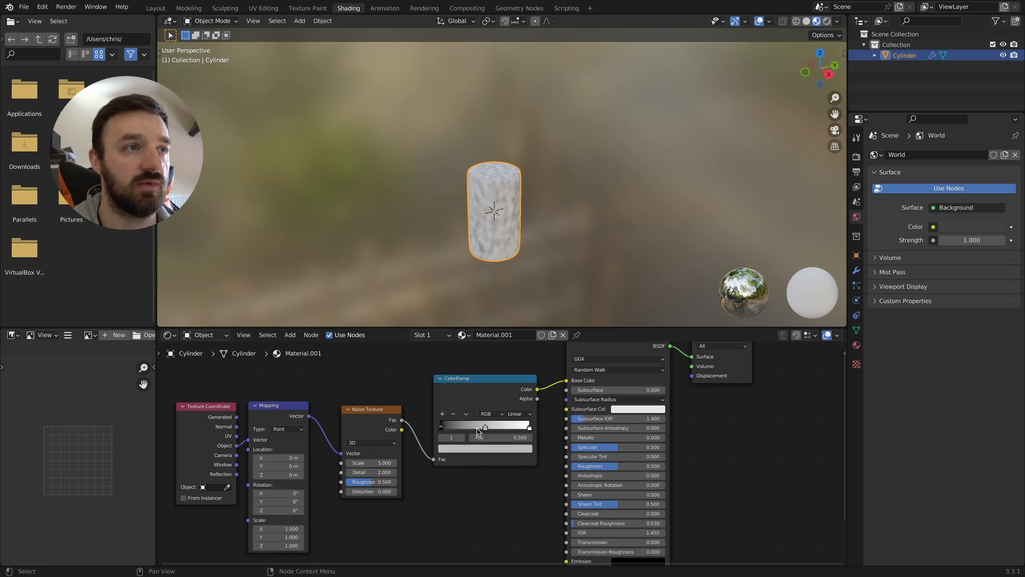
click(438, 427)
double_click(496, 436)
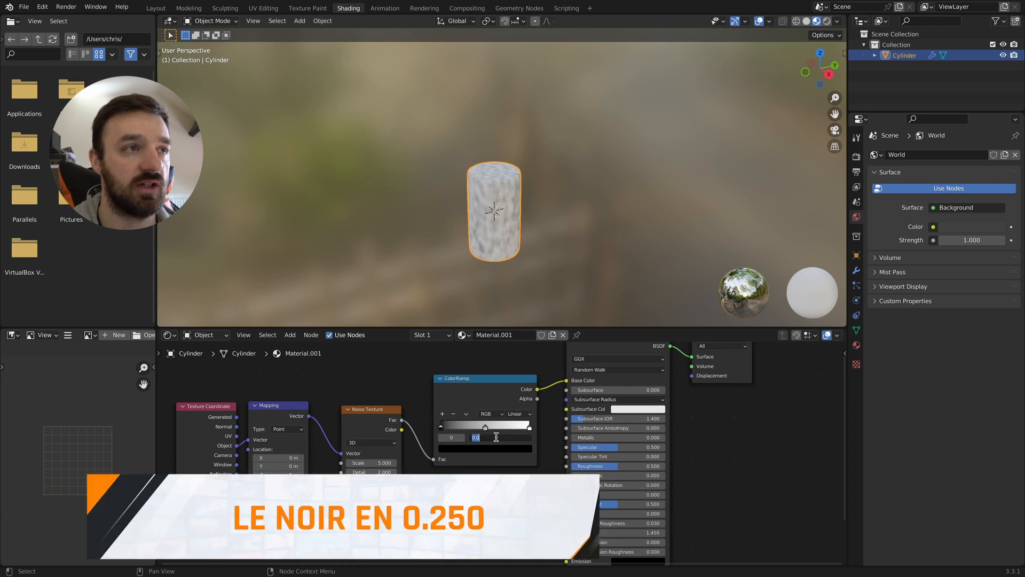
text(0.25)
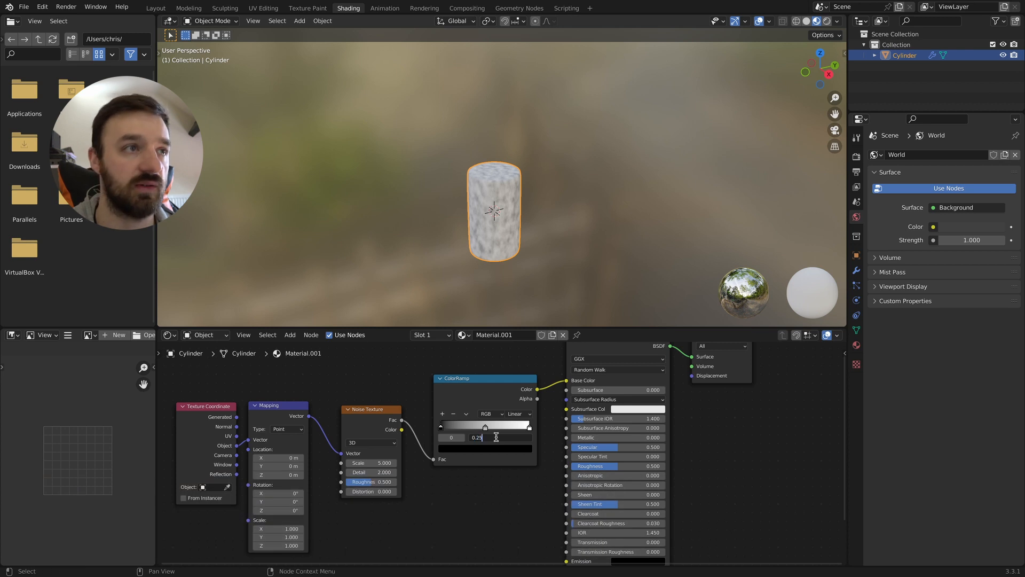
key(Return)
Set the ColorRamp's middle stop to the hex colour C98D52
click(485, 428)
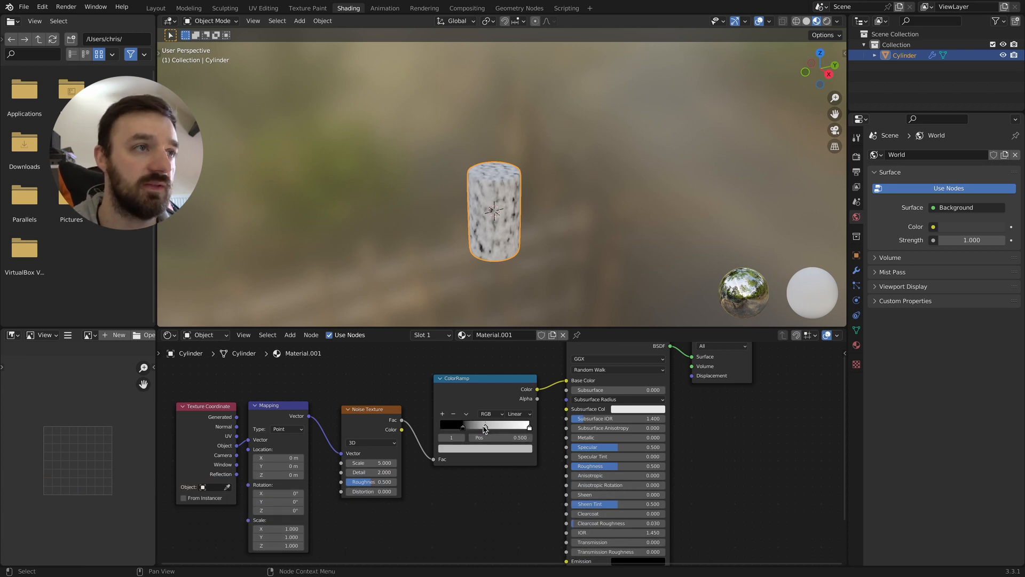
click(491, 449)
click(485, 411)
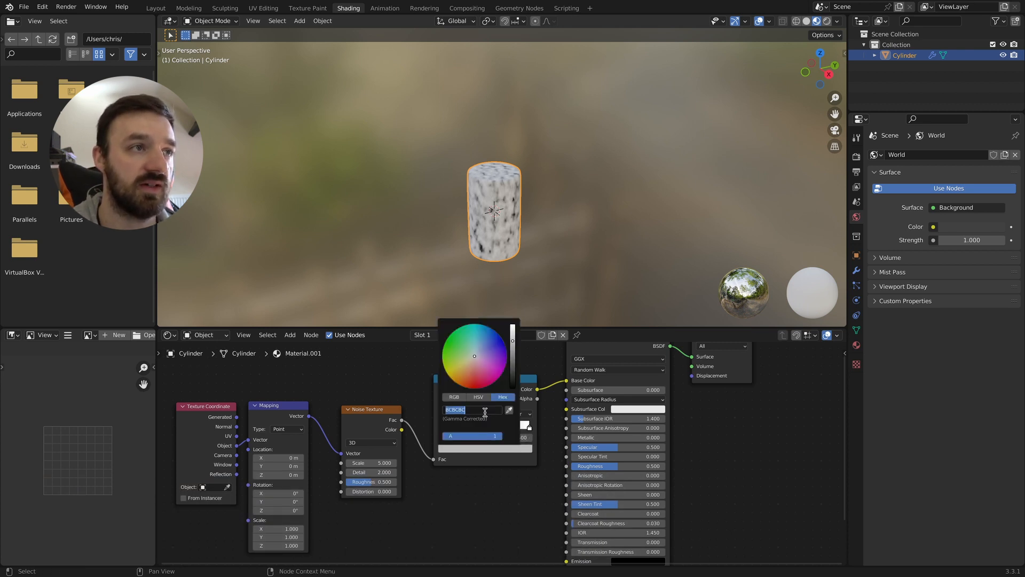
text(C98D52)
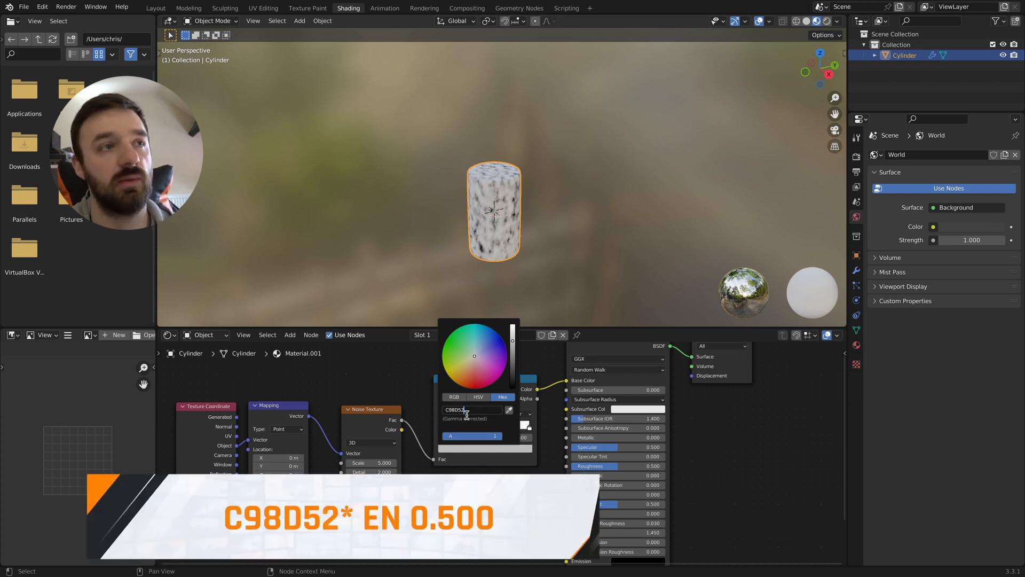
key(Return)
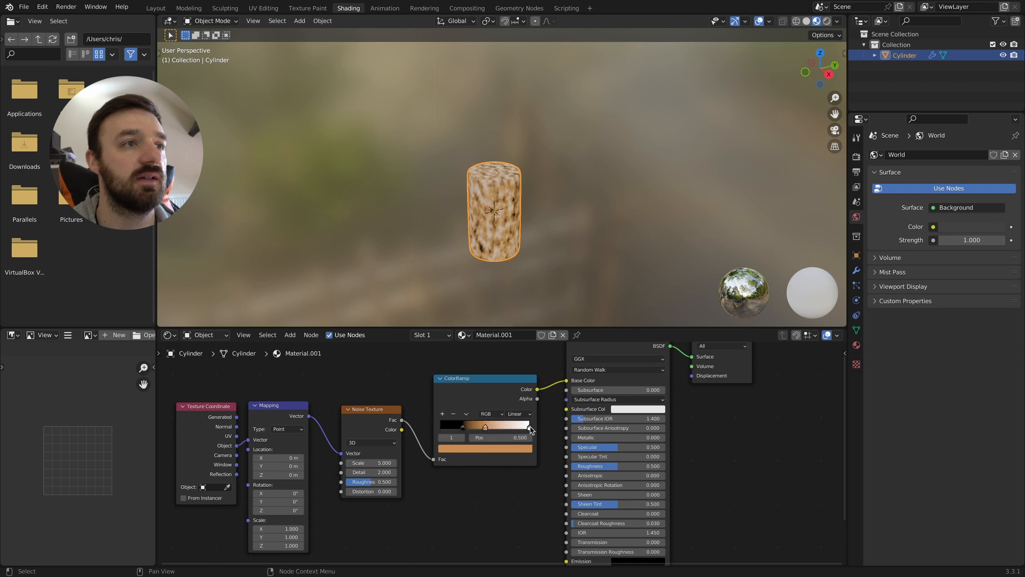
Set the position of the ColorRamp's white stop to 0.8
click(529, 427)
click(521, 437)
text(0.8)
key(Return)
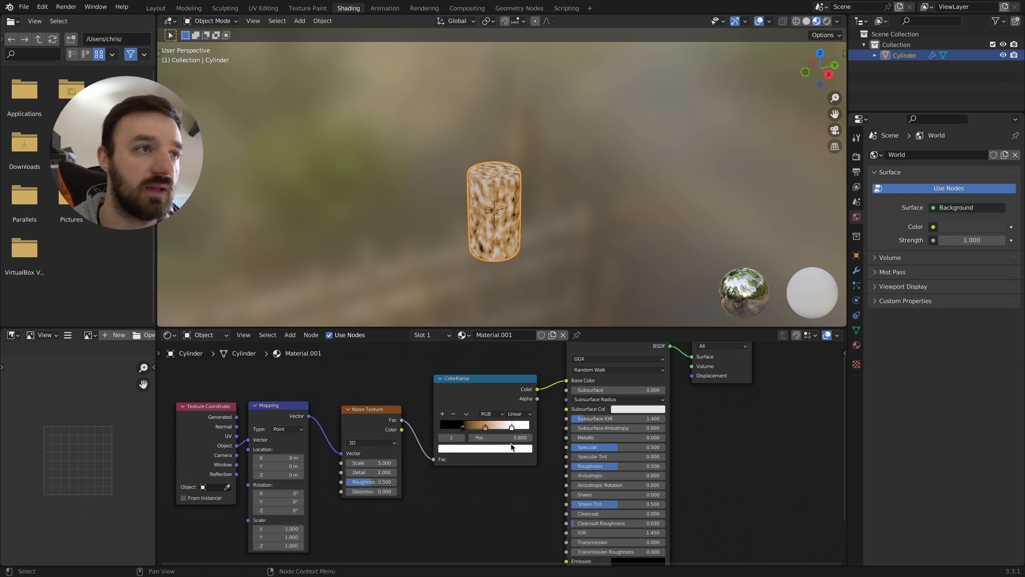
Set the ColorRamp's white stop to the hex colour F2C79C
click(510, 448)
click(483, 408)
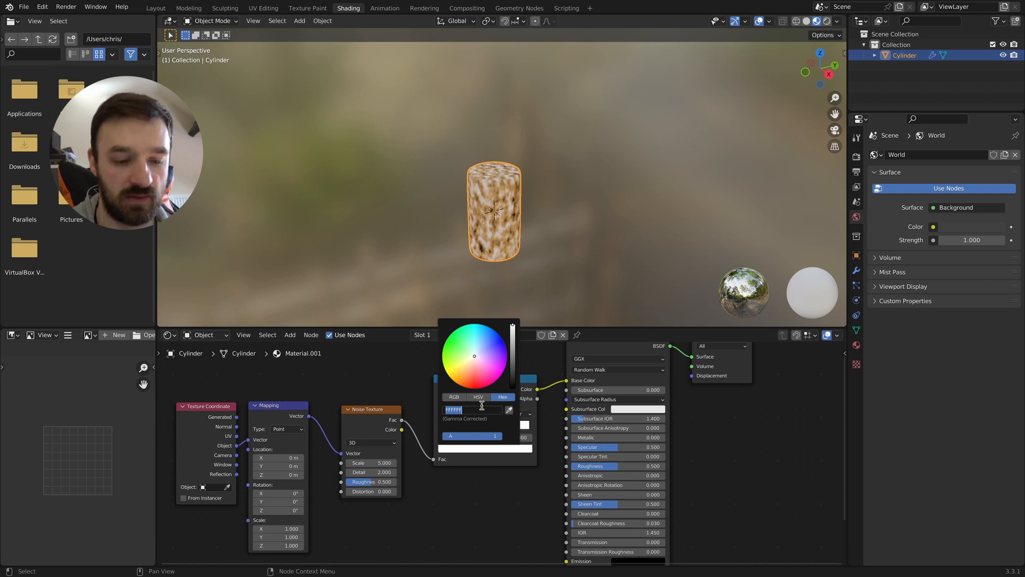
text(F2C)
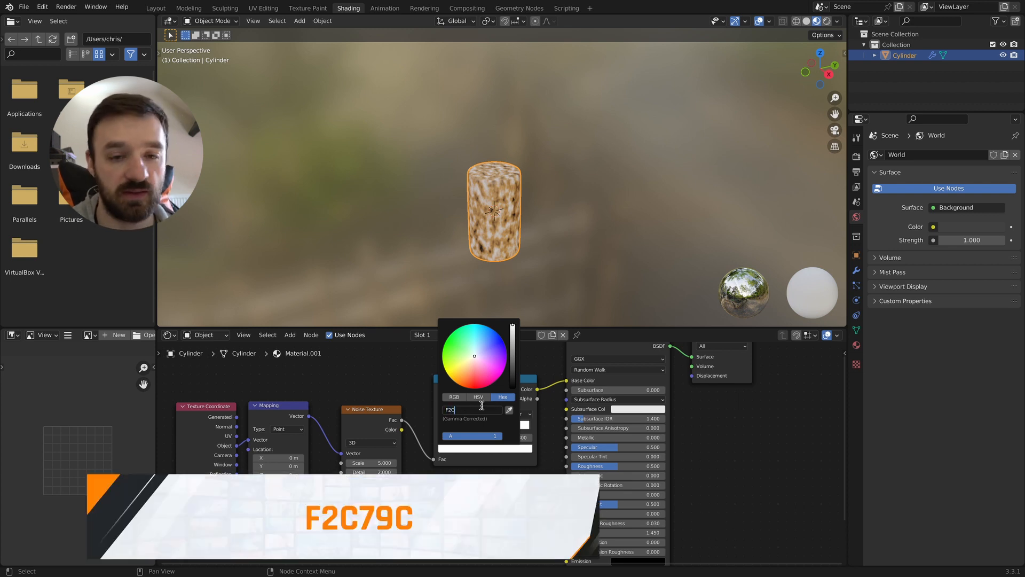
text(79C)
key(Return)
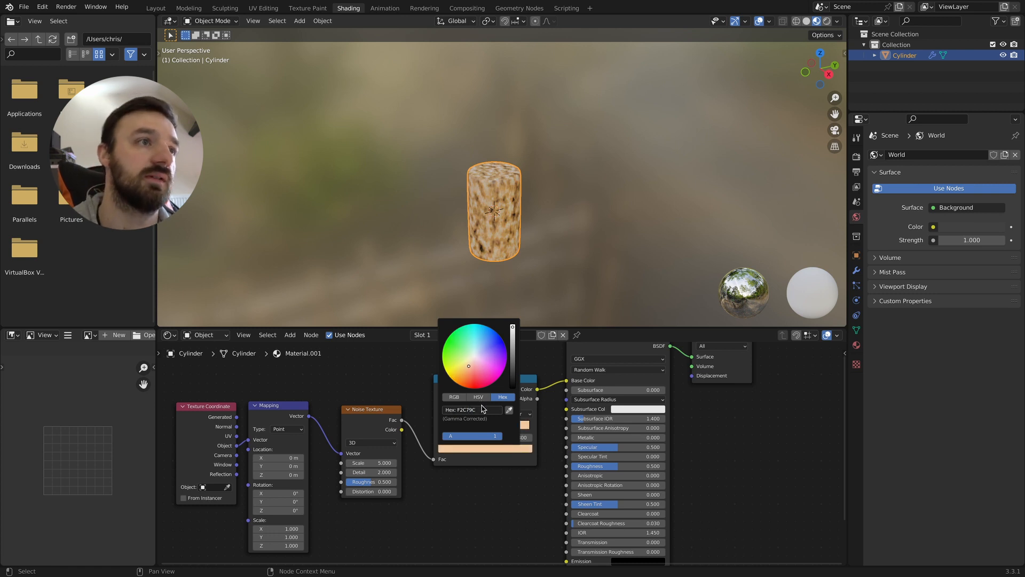
Move the Texture Coordinate and Mapping nodes away from the Noise Texture to make room between them
scroll(330, 374, left, 5)
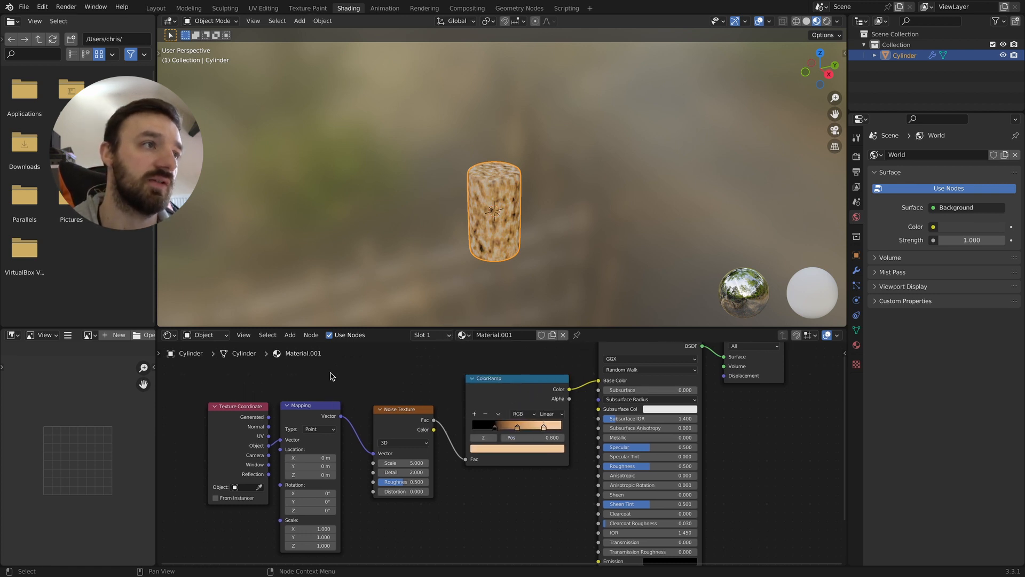
drag(361, 377, 261, 411)
drag(372, 408, 287, 403)
scroll(426, 402, left, 4)
Insert a Voronoi Texture node between the Mapping and Noise Texture nodes
click(427, 402)
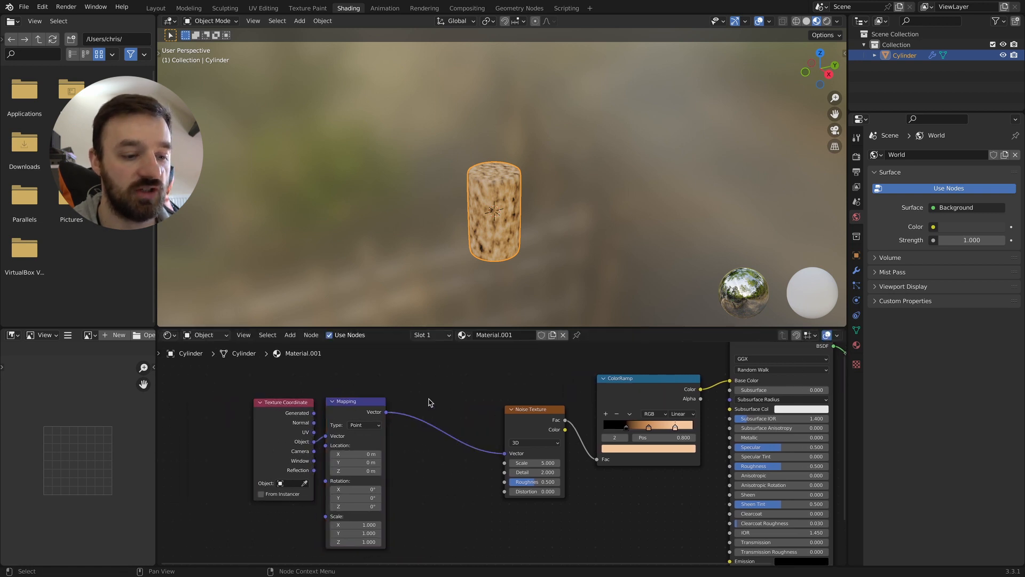
key(shift+a)
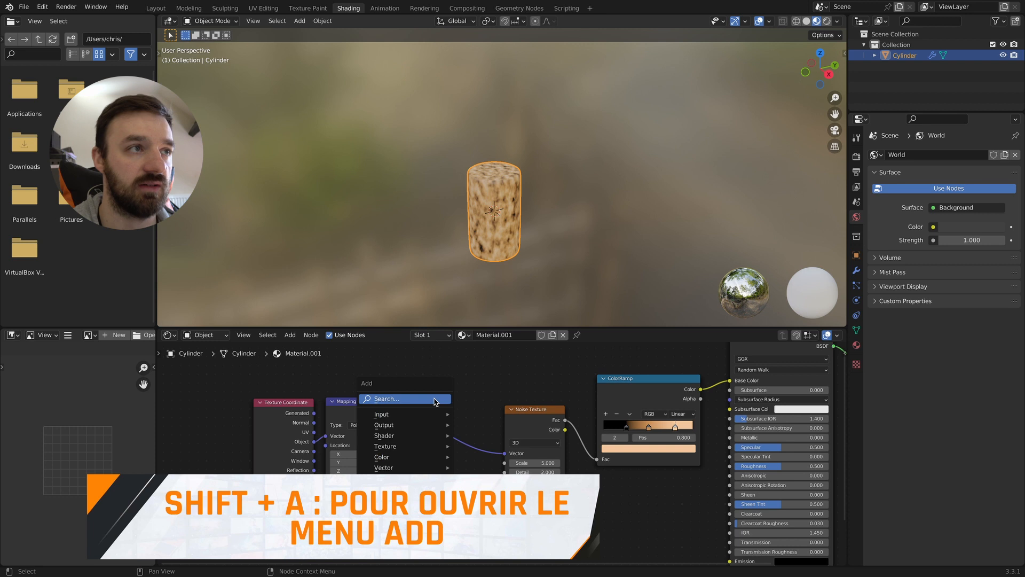
click(435, 400)
text(V)
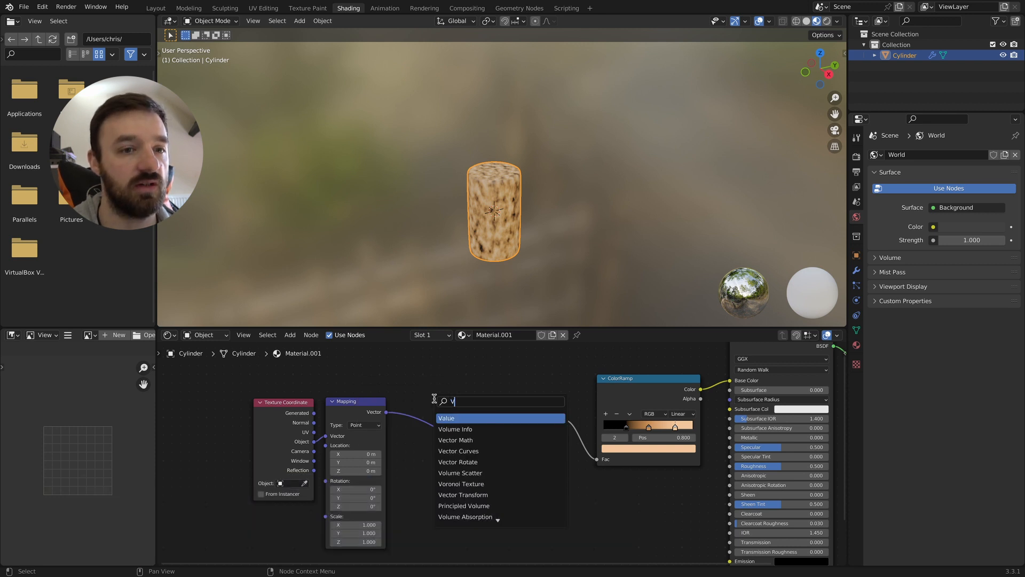
text(ER)
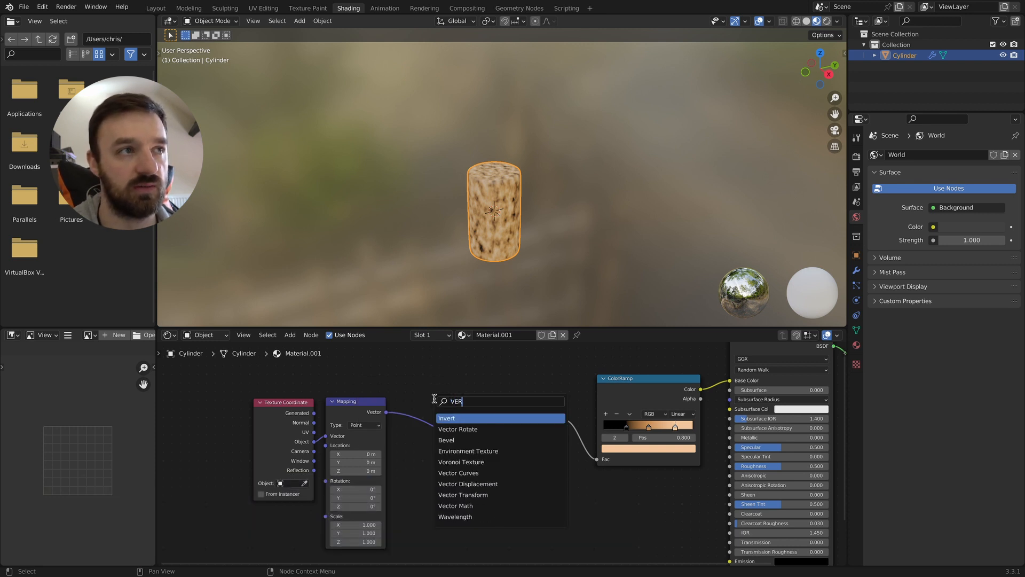
text(NOI)
key(Return)
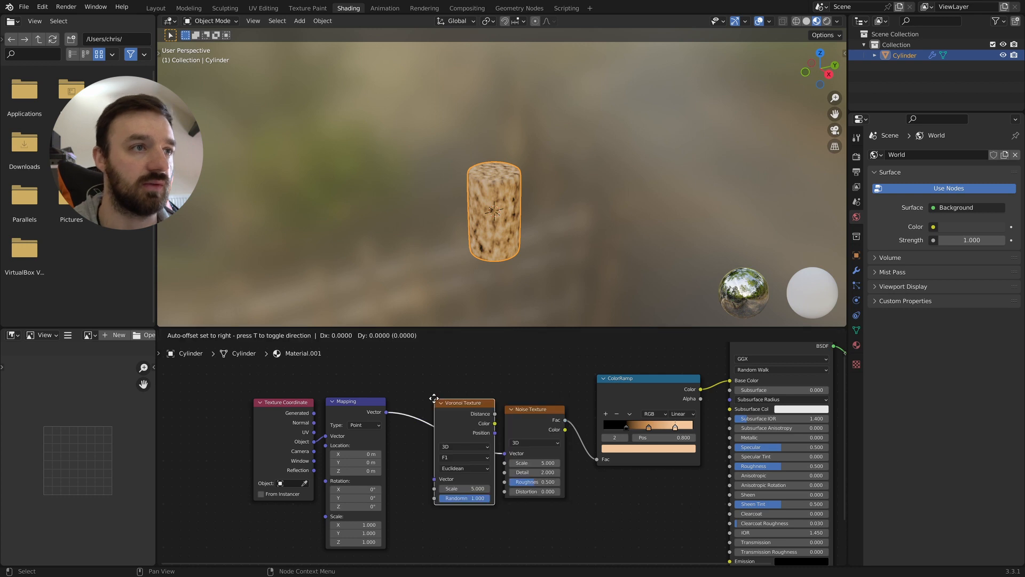
click(420, 417)
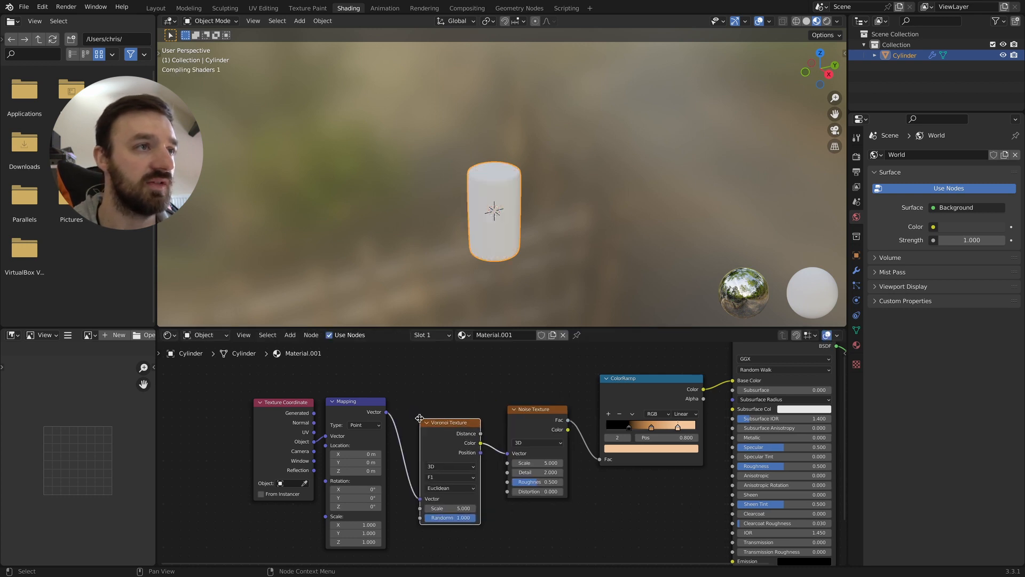
drag(456, 420, 458, 397)
Set the Voronoi Texture's Scale to 50
middle_drag(521, 228, 527, 236)
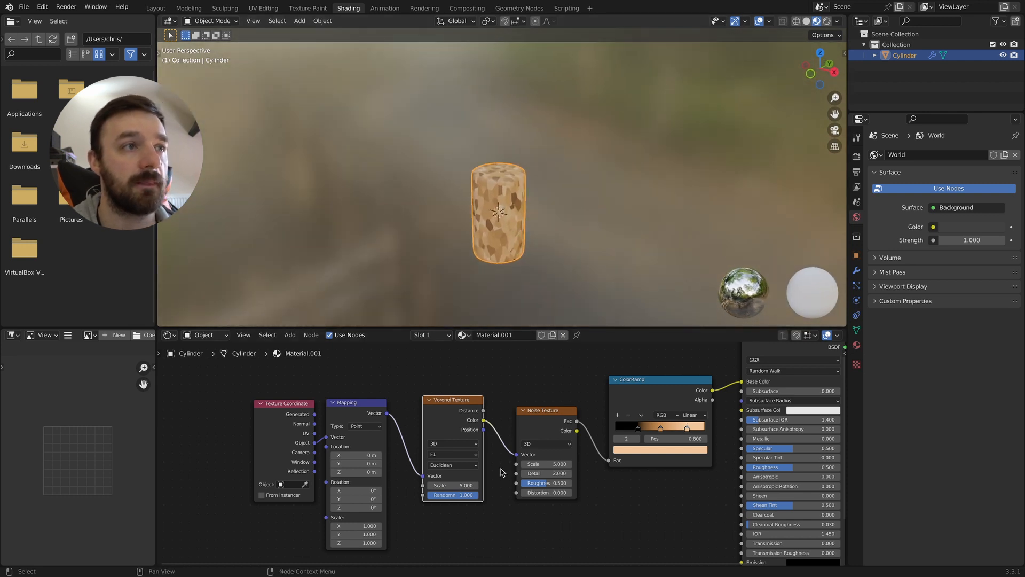
click(455, 487)
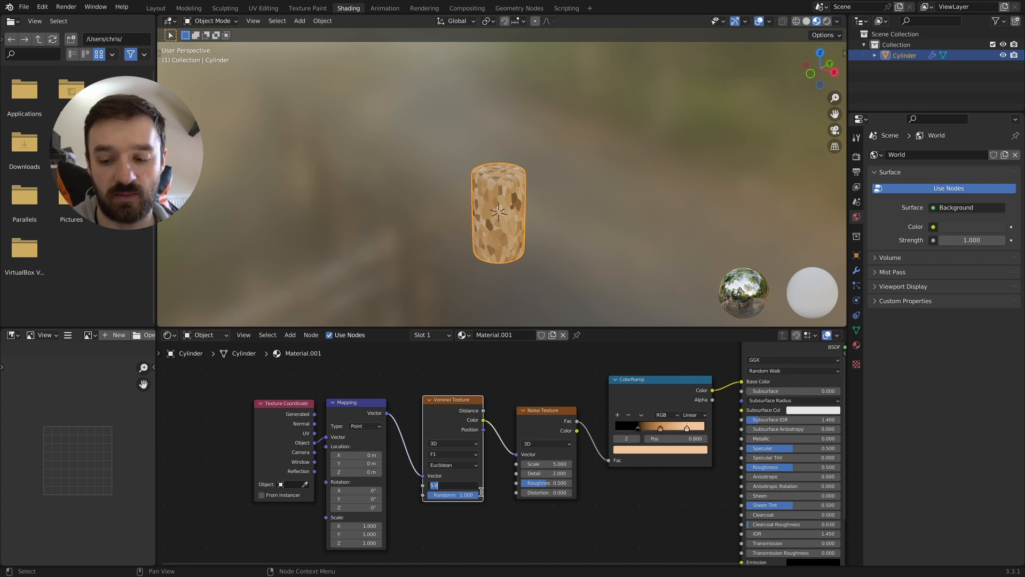
key(Return)
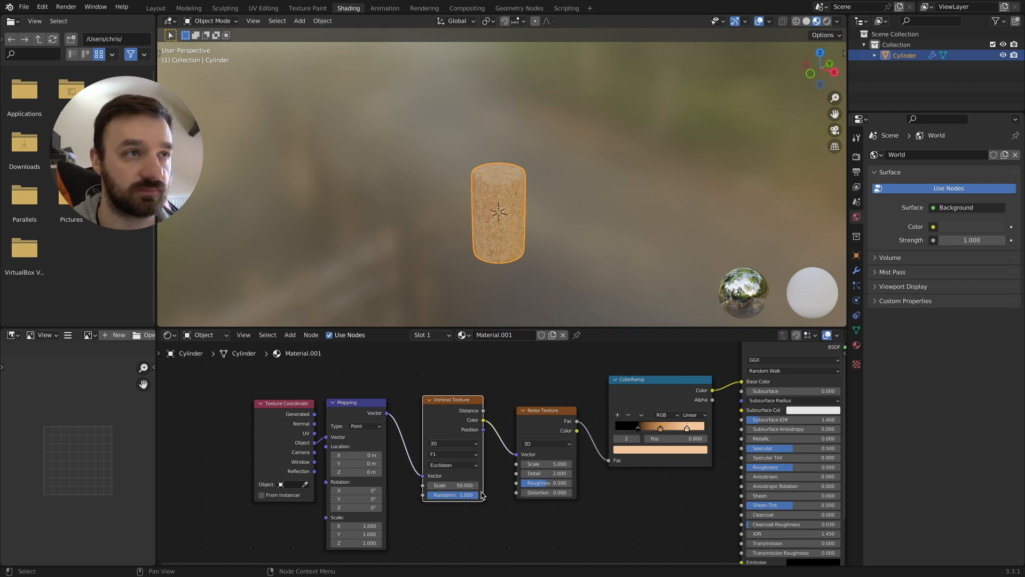
Set the Noise Texture's Scale to 8.7, Roughness to 1 and Distortion to 42
click(558, 463)
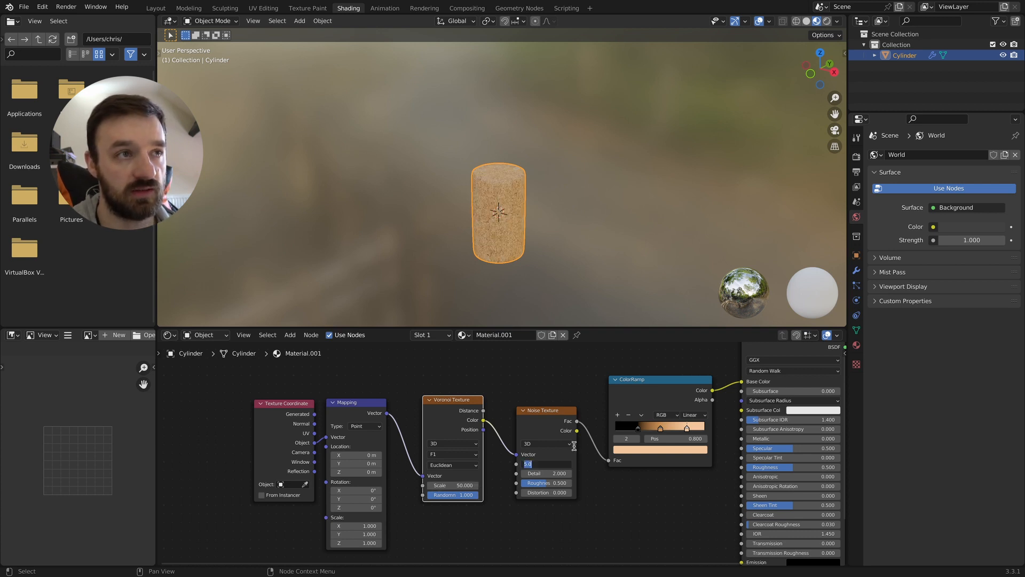
key(Return)
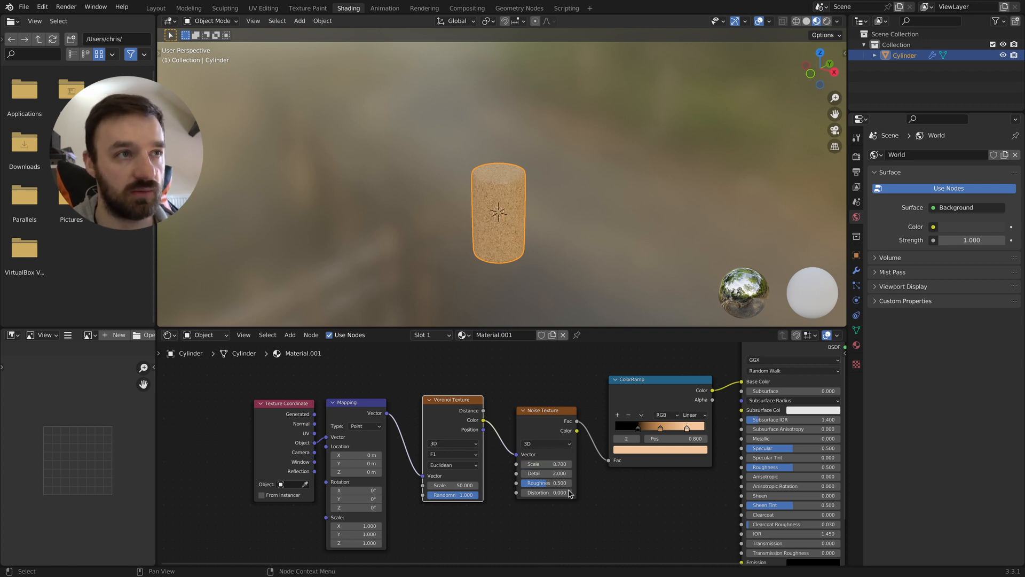
drag(556, 483, 585, 483)
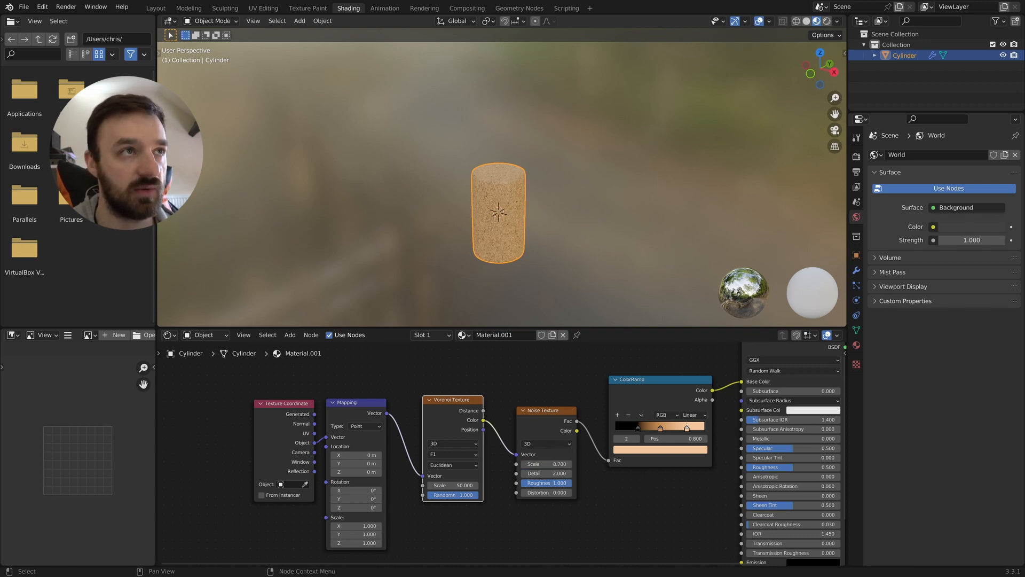
click(540, 492)
key(Return)
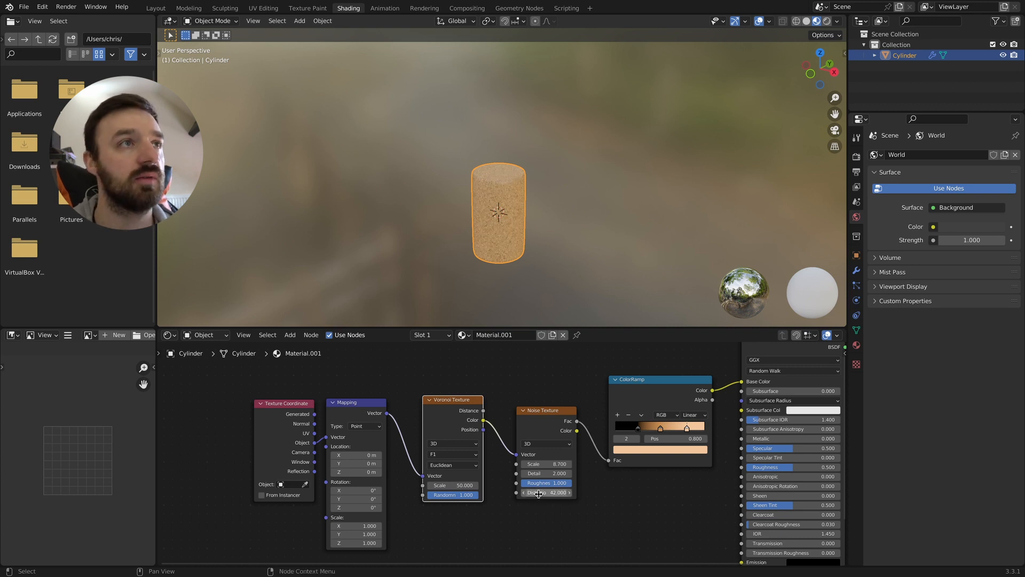
Shift the Texture Coordinate, Mapping, Voronoi Texture and Noise Texture nodes further from the ColorRamp
ctrl+scroll(425, 202, up, 5)
ctrl+scroll(436, 204, down, 2)
scroll(435, 206, left, 5)
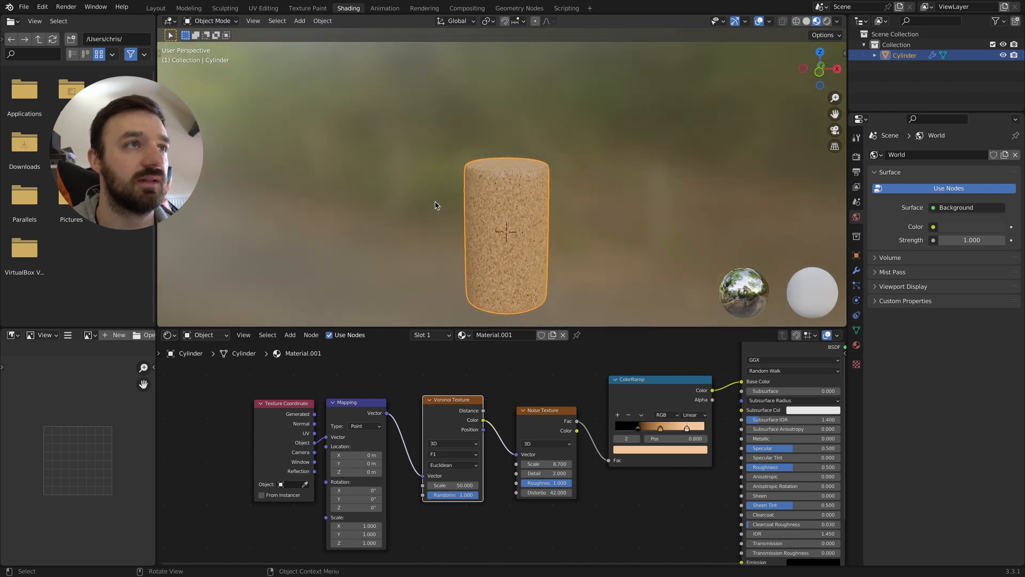
drag(374, 389, 283, 418)
drag(350, 404, 268, 404)
drag(427, 385, 579, 432)
drag(460, 407, 403, 418)
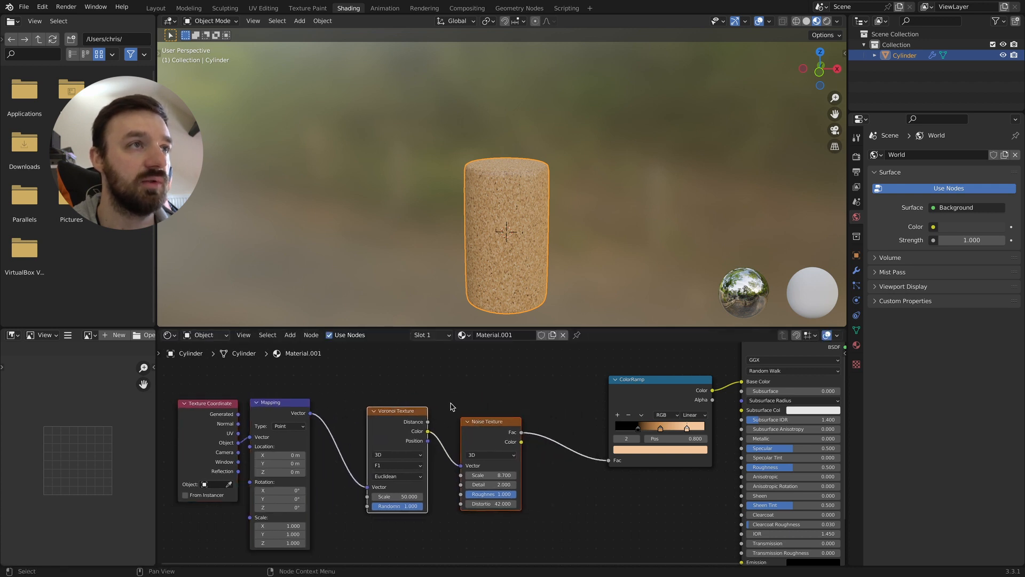
scroll(450, 407, down, 3)
drag(416, 396, 497, 444)
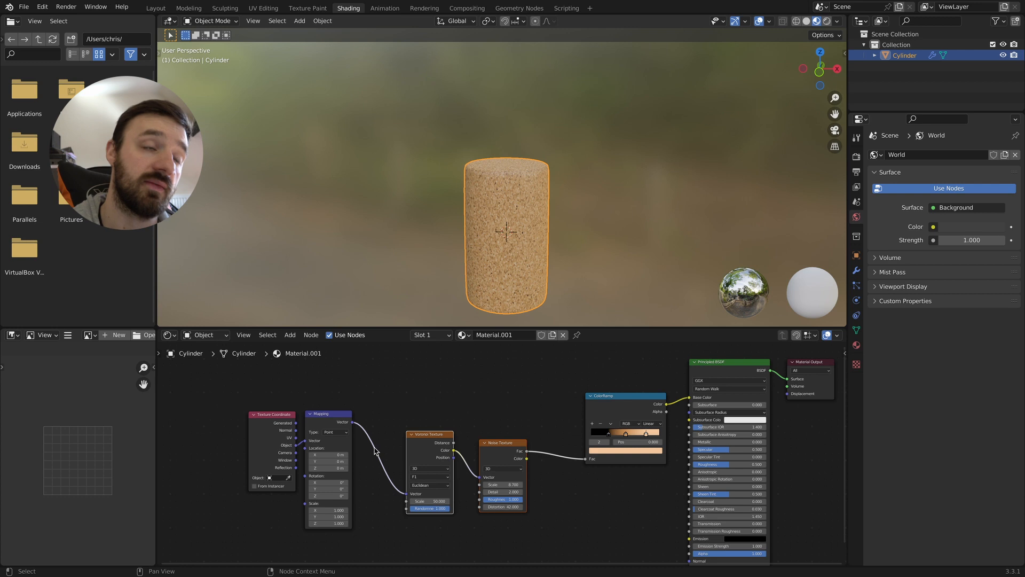
Duplicate the ColorRamp node and place the copy above the original
scroll(485, 398, up, 3)
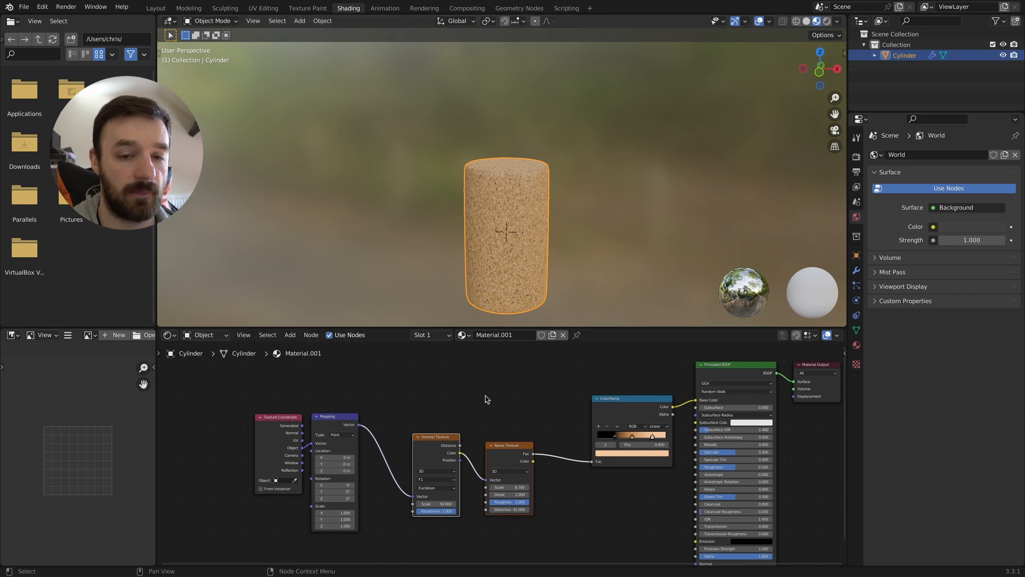
scroll(496, 404, left, 5)
drag(704, 400, 598, 438)
scroll(711, 432, up, 2)
key(shift+d)
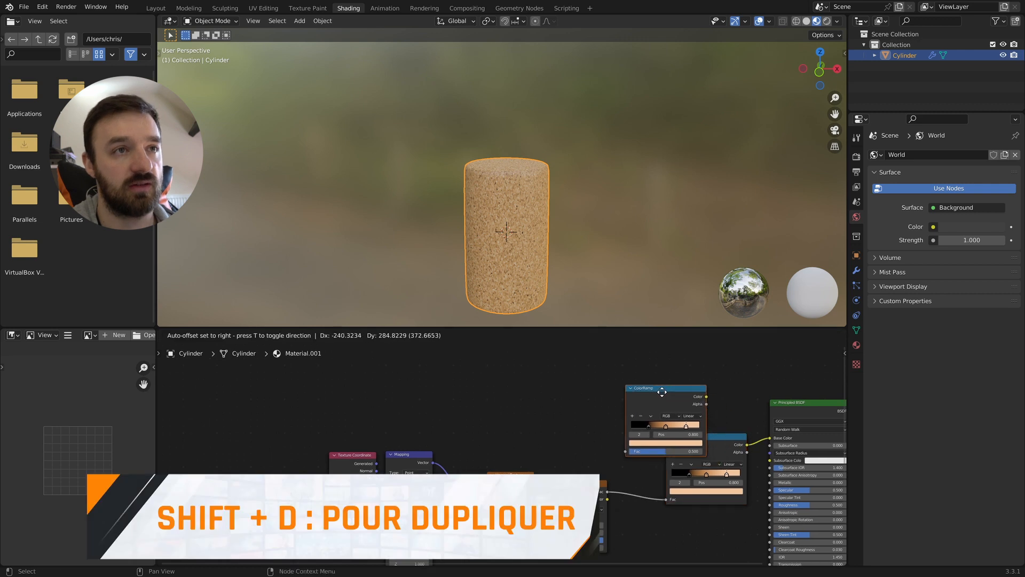
click(605, 375)
Align the original ColorRamp beneath its copy, moving the texture and mapping nodes that feed it along with it
drag(700, 440, 658, 458)
drag(325, 446, 706, 534)
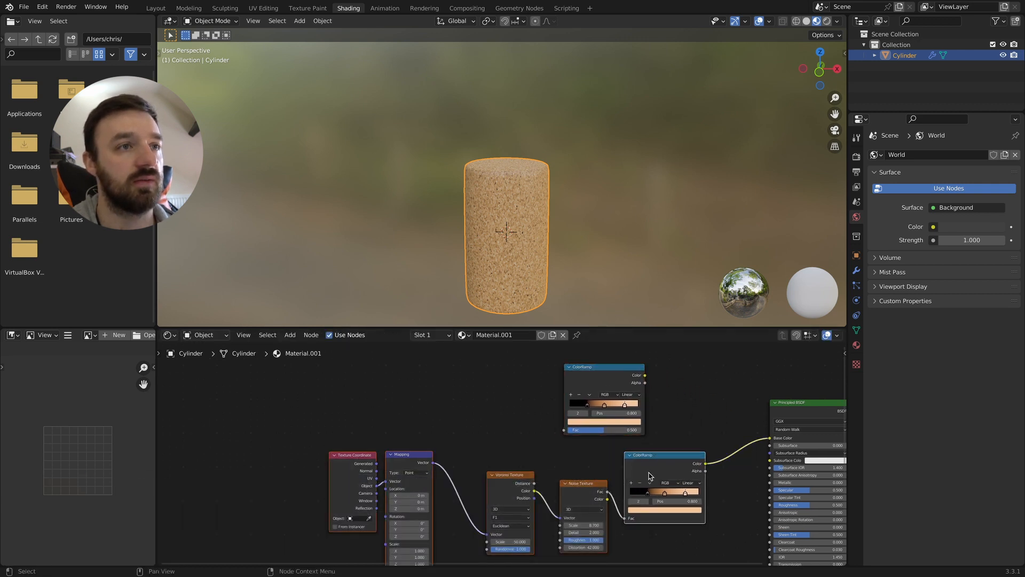
key(g)
click(576, 468)
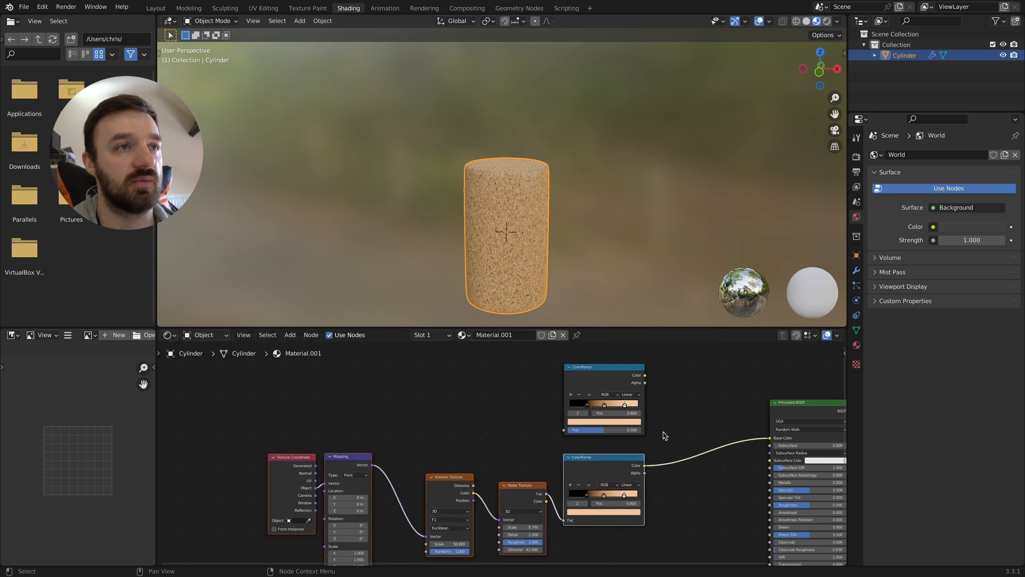
In the upper ColorRamp, move the brown stop to the start and the beige stop to the end, and set the black stop's position to 0.5
click(587, 405)
drag(589, 408, 558, 409)
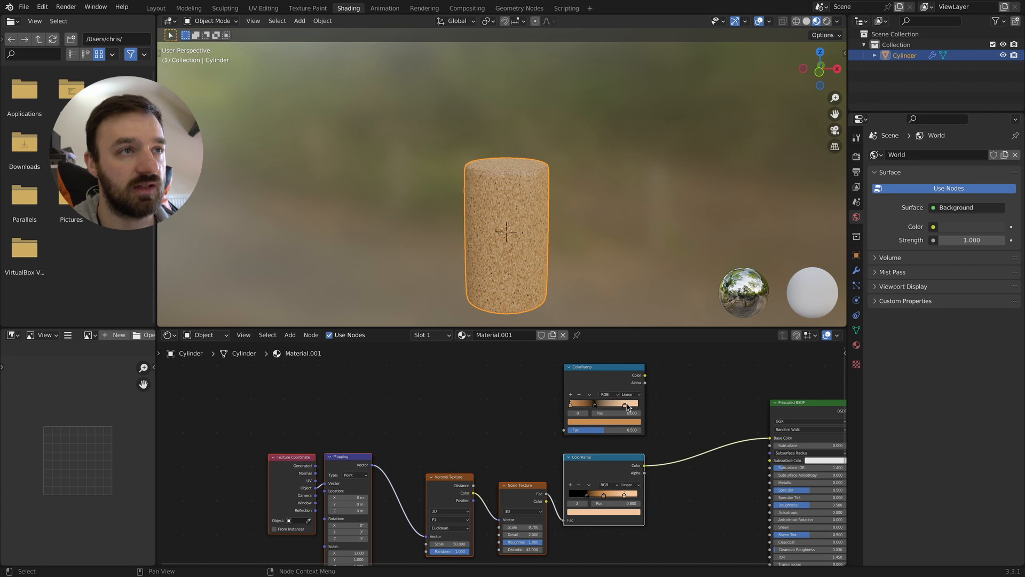
drag(626, 406, 640, 406)
click(596, 406)
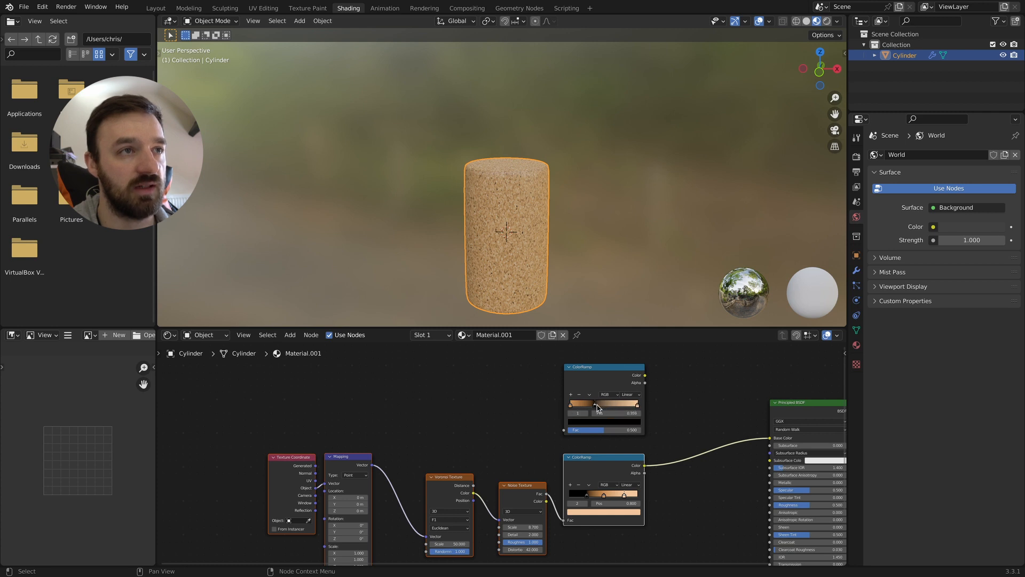
click(613, 413)
text(0.5)
key(Return)
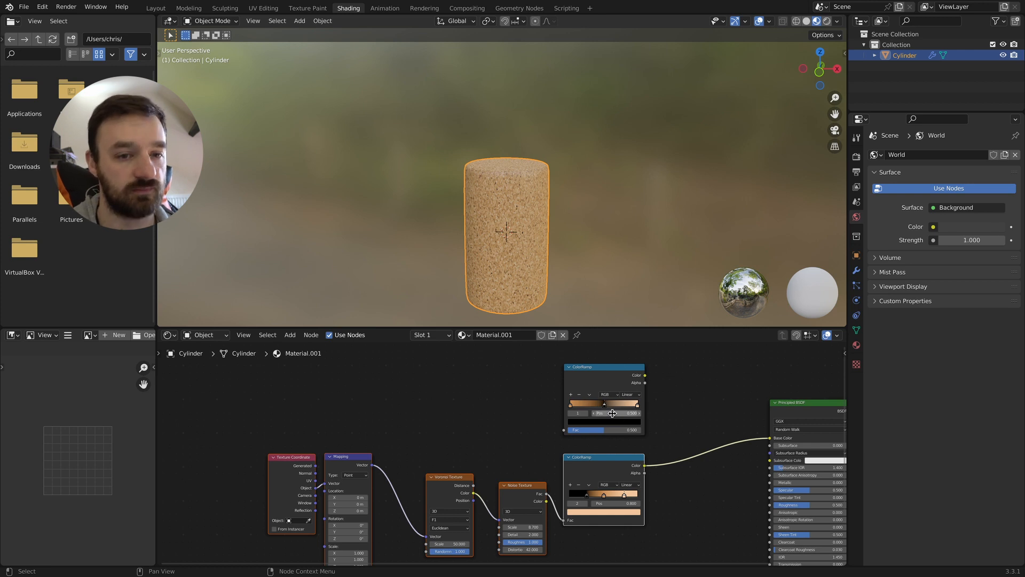
Duplicate the Voronoi Texture beside the upper ColorRamp, linking its Color to the ramp's Fac and the ramp's Color to Base Color
click(460, 477)
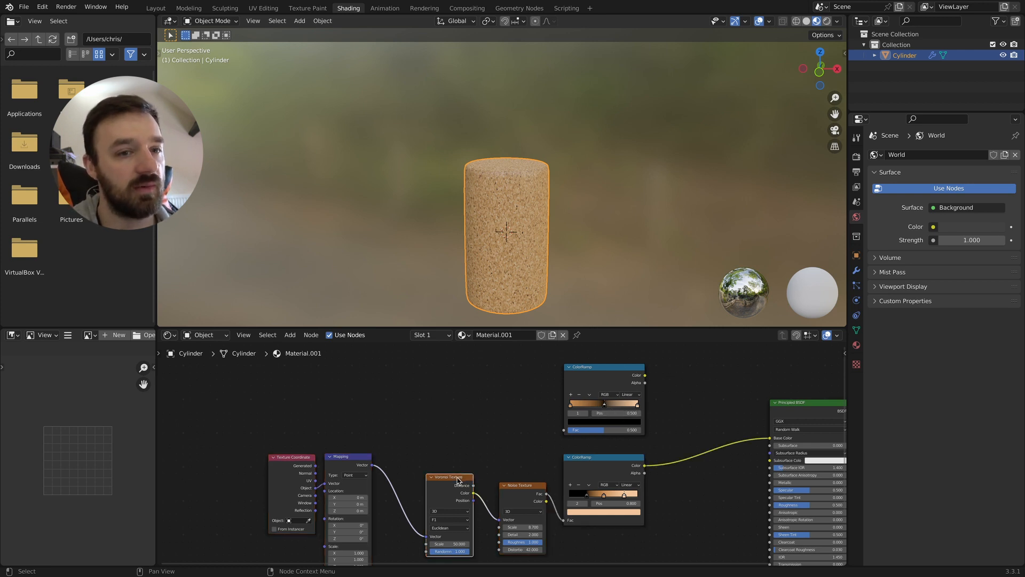
scroll(462, 476, left, 2)
key(shift+d)
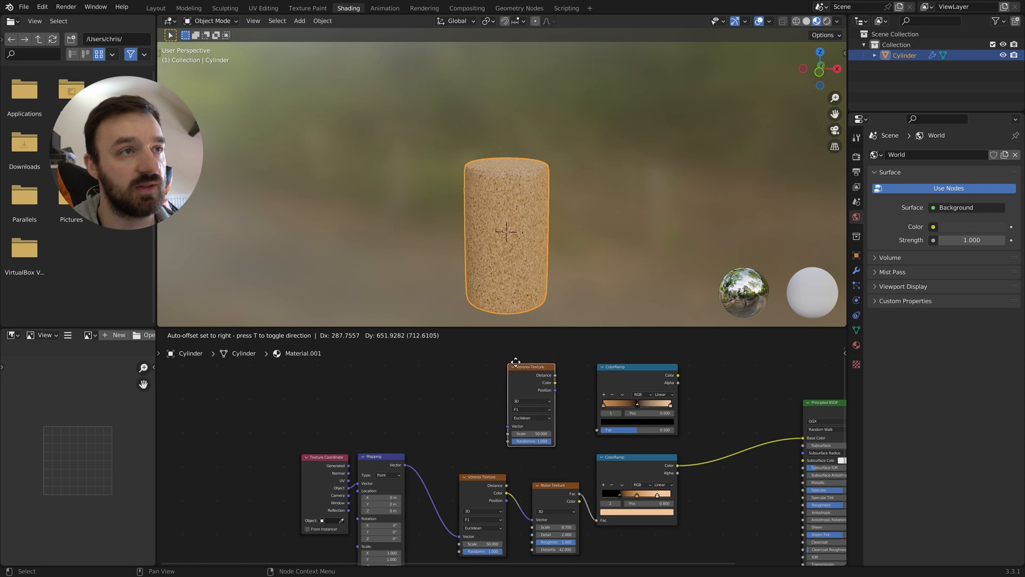
click(561, 384)
drag(678, 376, 802, 442)
drag(554, 381, 597, 430)
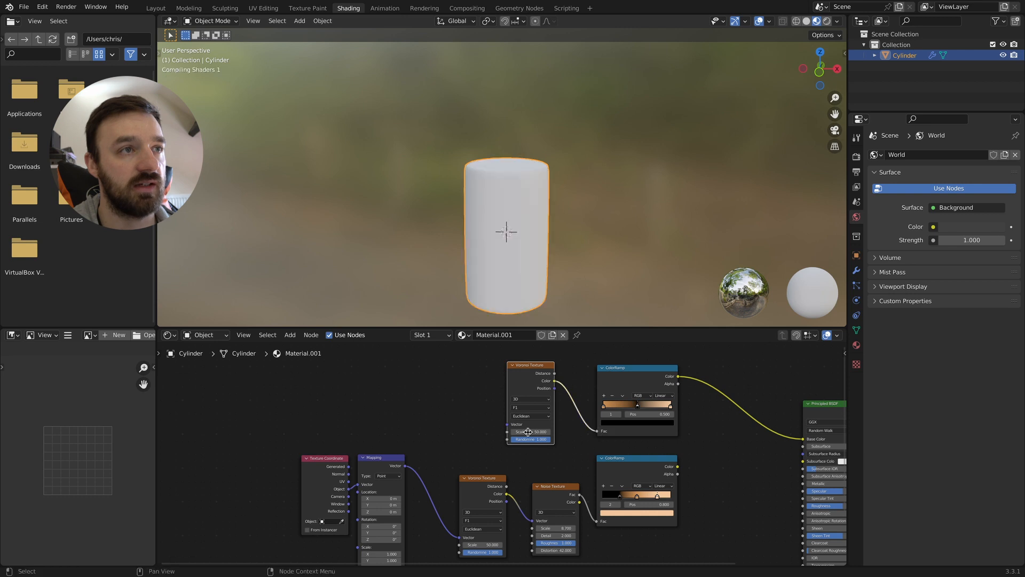
Set the upper Voronoi Texture's Scale to 10 and connect the Mapping node's Vector output to its Vector input
click(533, 435)
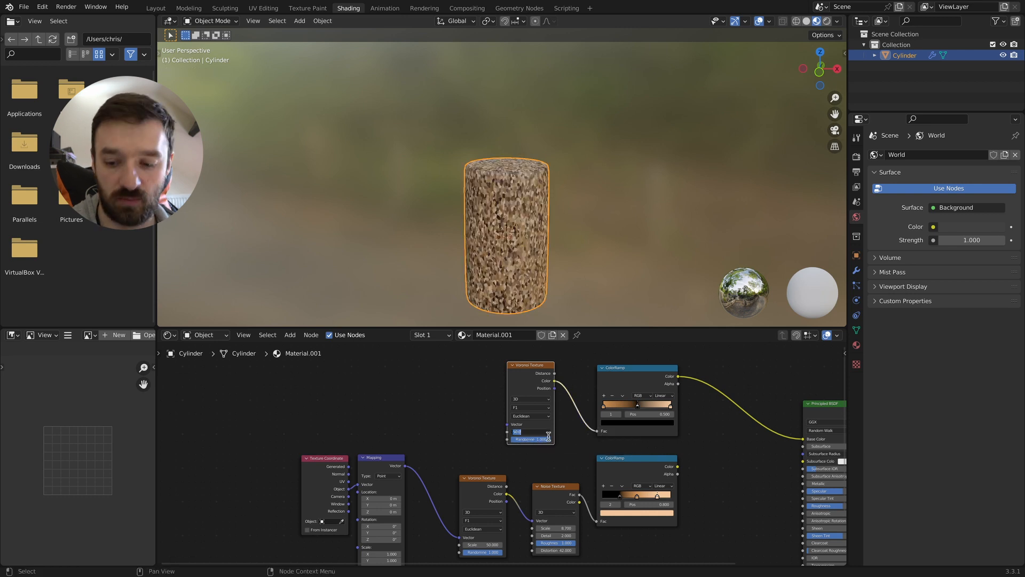
key(Return)
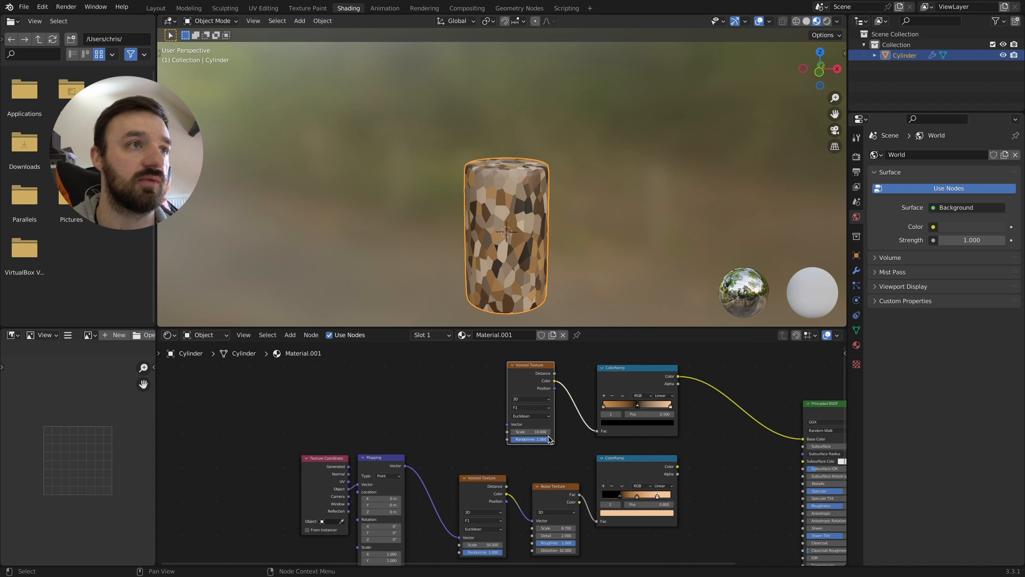
drag(535, 370, 554, 370)
drag(406, 465, 526, 424)
Make room beside the Mapping node and insert a Musgrave Texture node between it and the upper Voronoi Texture
drag(397, 425, 309, 477)
drag(381, 460, 322, 456)
key(shift+a)
click(402, 414)
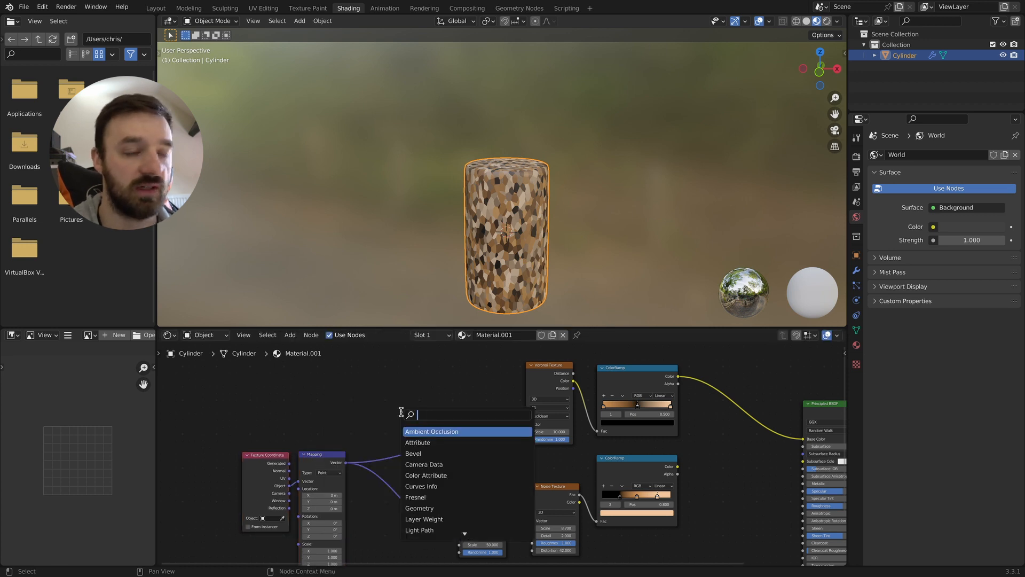
text(musg)
key(Return)
click(402, 415)
drag(427, 419, 484, 374)
Set the Musgrave Texture's Scale to 10, Detail to 15, Dimension to 1 and Lacunarity to 20
double_click(482, 411)
text(0)
key(Tab)
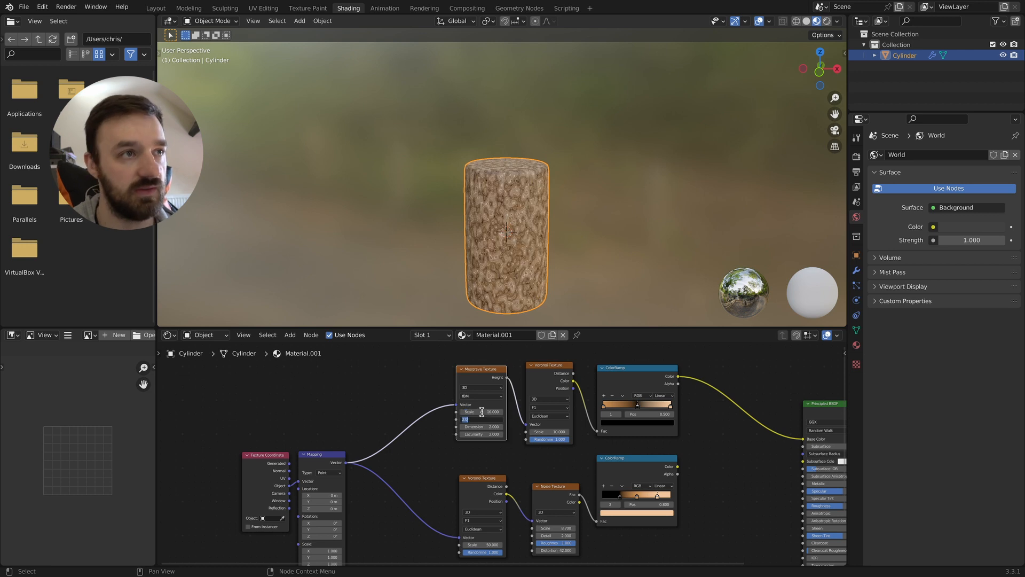
text(15)
key(Tab)
text(1)
key(Tab)
text(20)
key(Return)
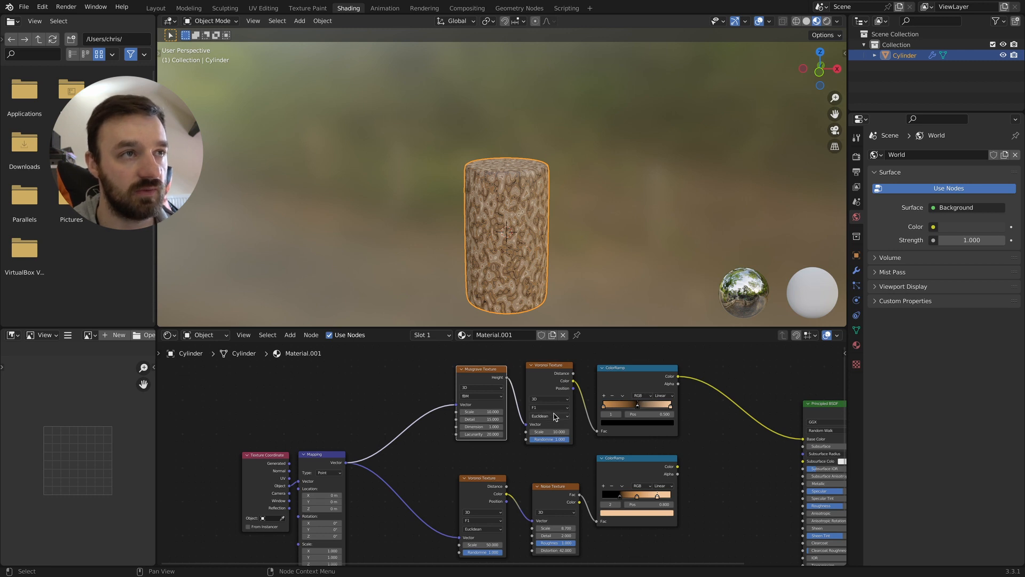
Set the interpolation of both the upper and lower ColorRamp nodes to Ease
click(664, 396)
click(671, 404)
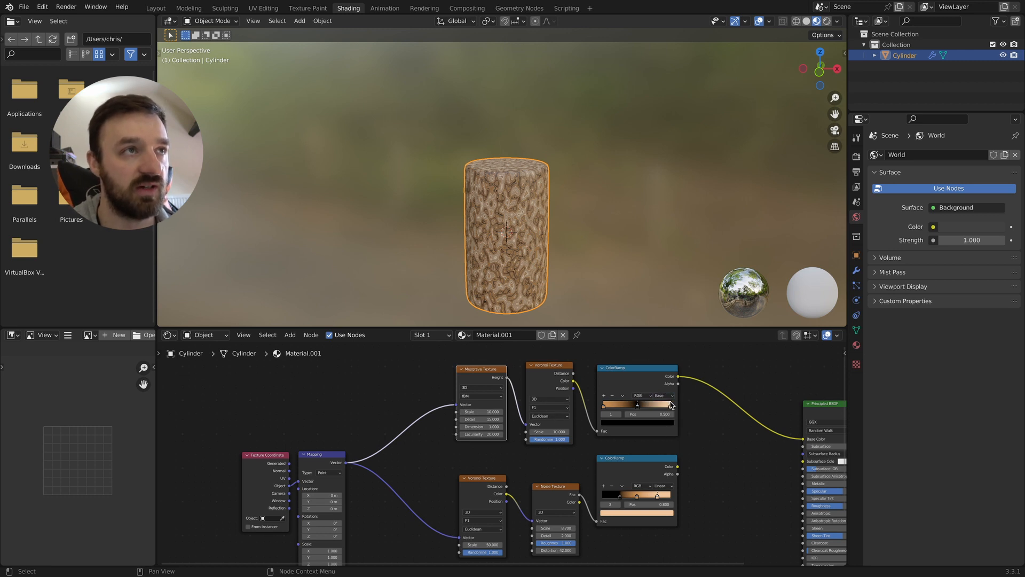
click(669, 485)
click(669, 495)
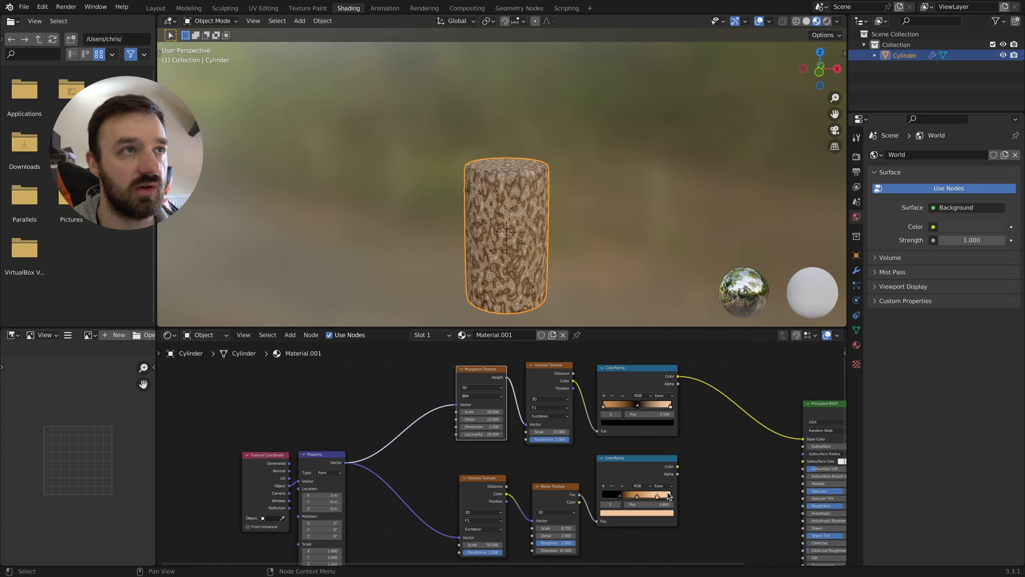
Insert a Mix color node on the link between the upper ColorRamp and the Principled BSDF's Base Color
ctrl+scroll(677, 432, right, 2)
key(shift+a)
click(691, 434)
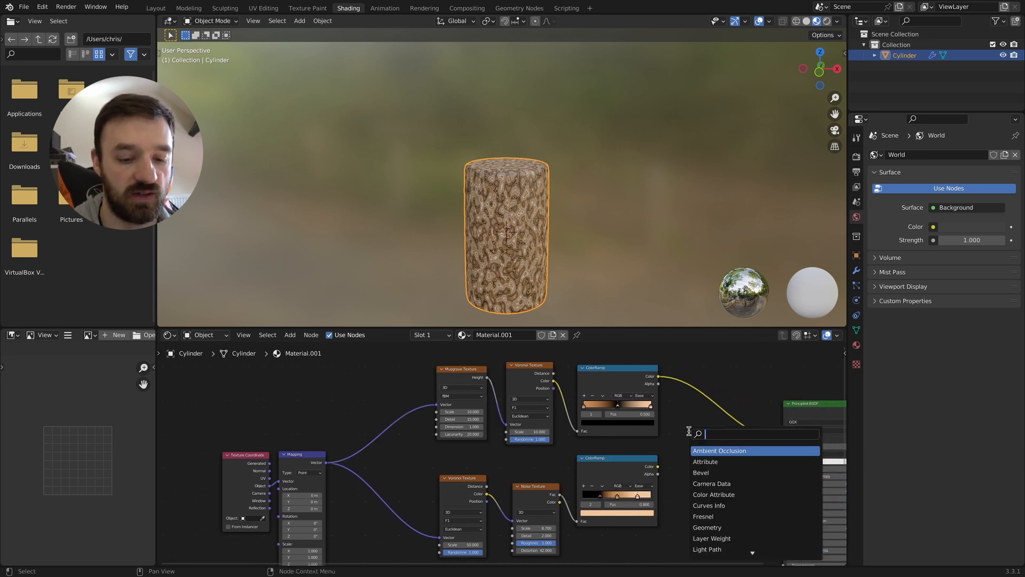
text(mix)
key(Return)
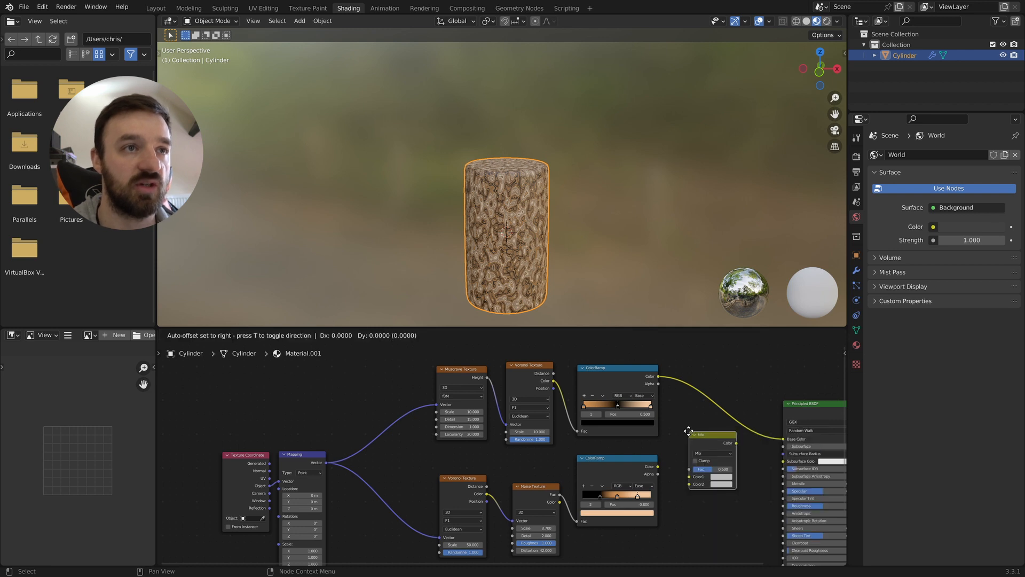
click(711, 408)
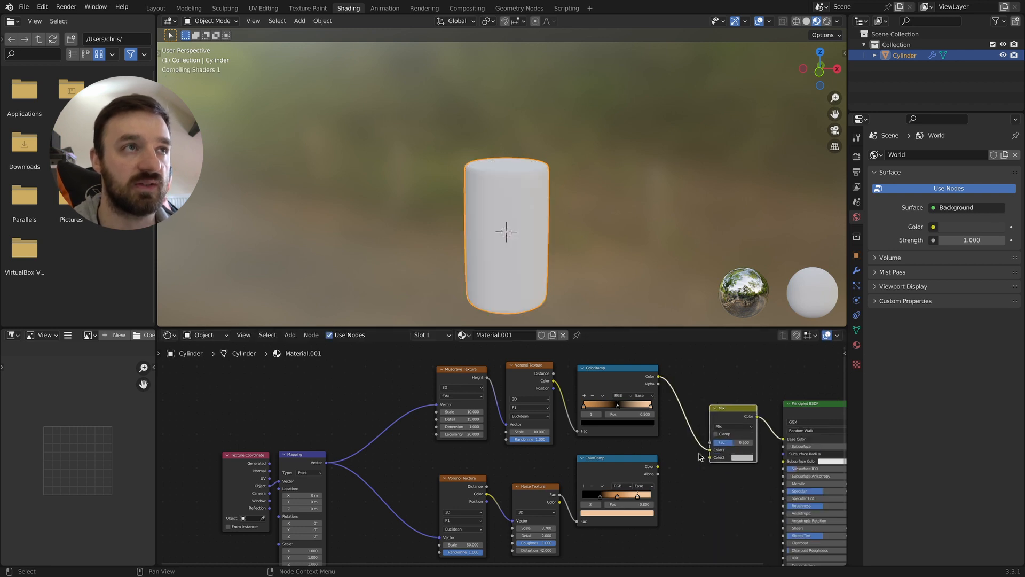
Feed the lower ColorRamp into the Mix node's Color1 and the upper one into Color2, and set the blending mode to Overlay
drag(710, 450, 715, 449)
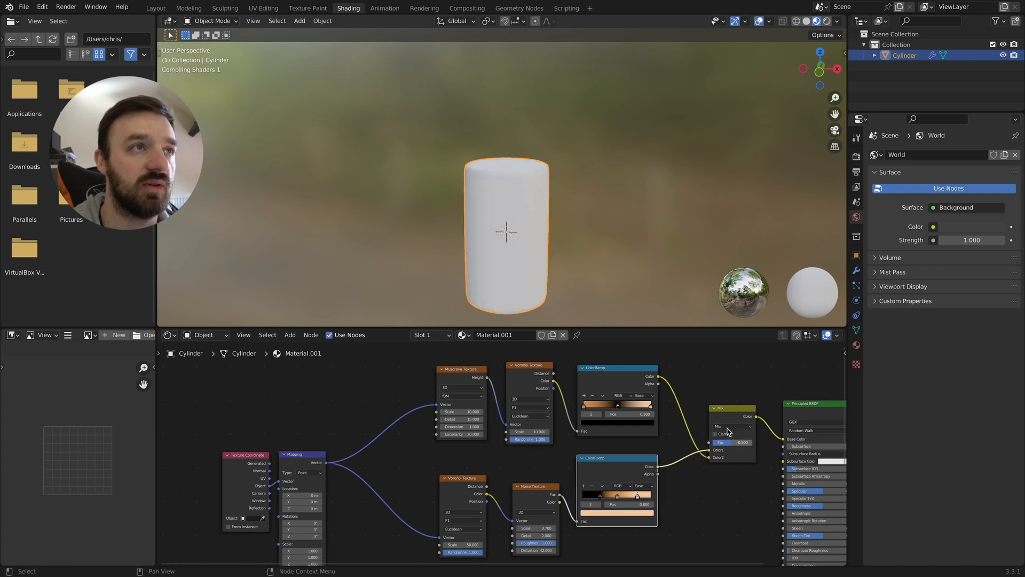
click(736, 426)
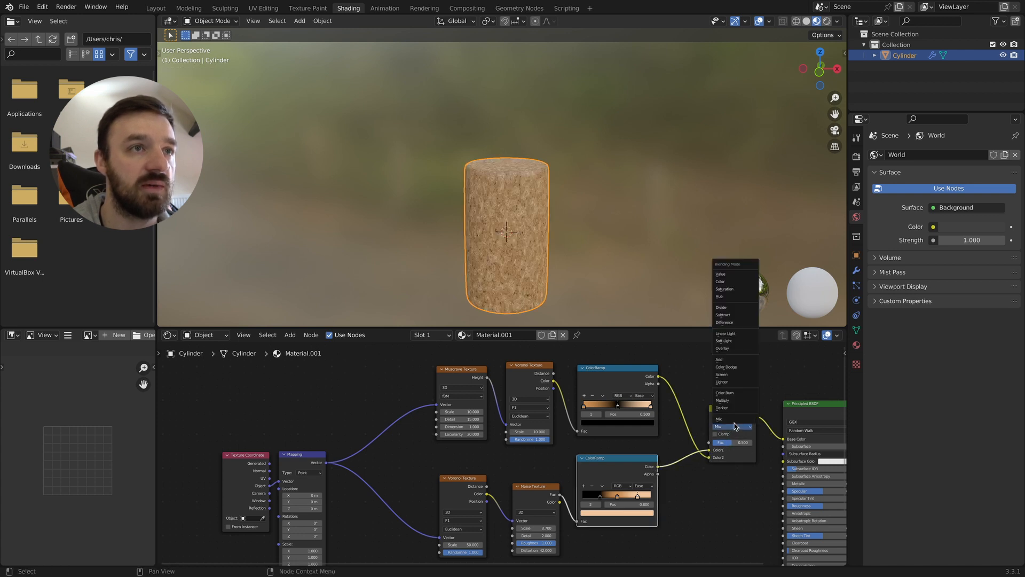
click(736, 348)
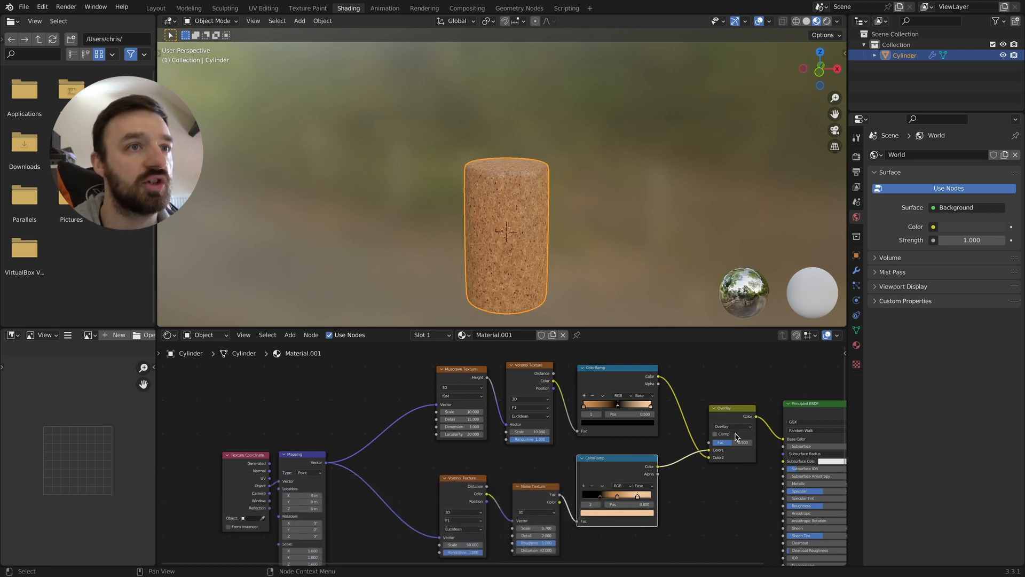
drag(735, 413, 711, 412)
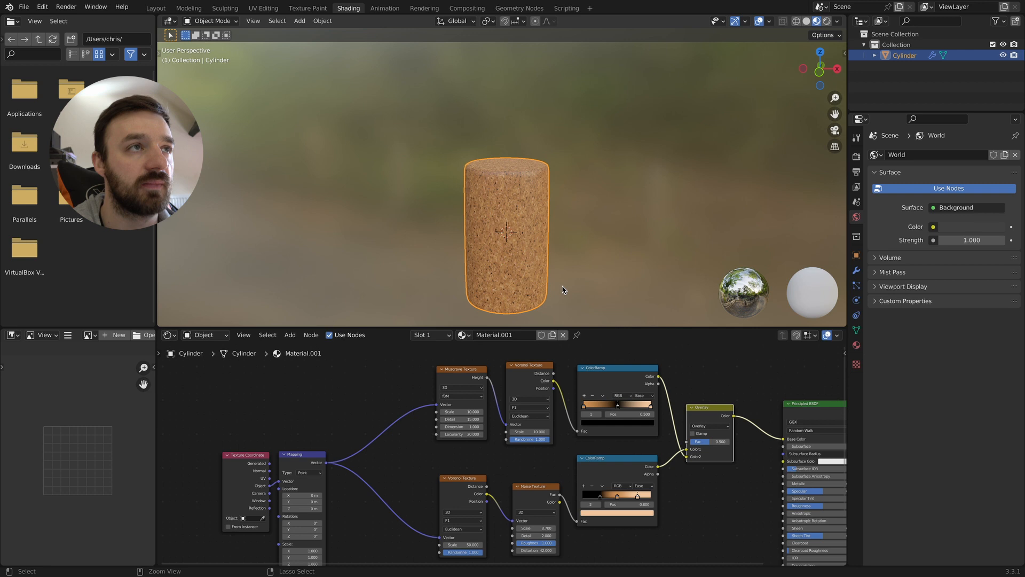
Move the Texture Coordinate and Mapping nodes up and closer to the texture nodes
ctrl+scroll(562, 290, up, 3)
scroll(562, 290, down, 5)
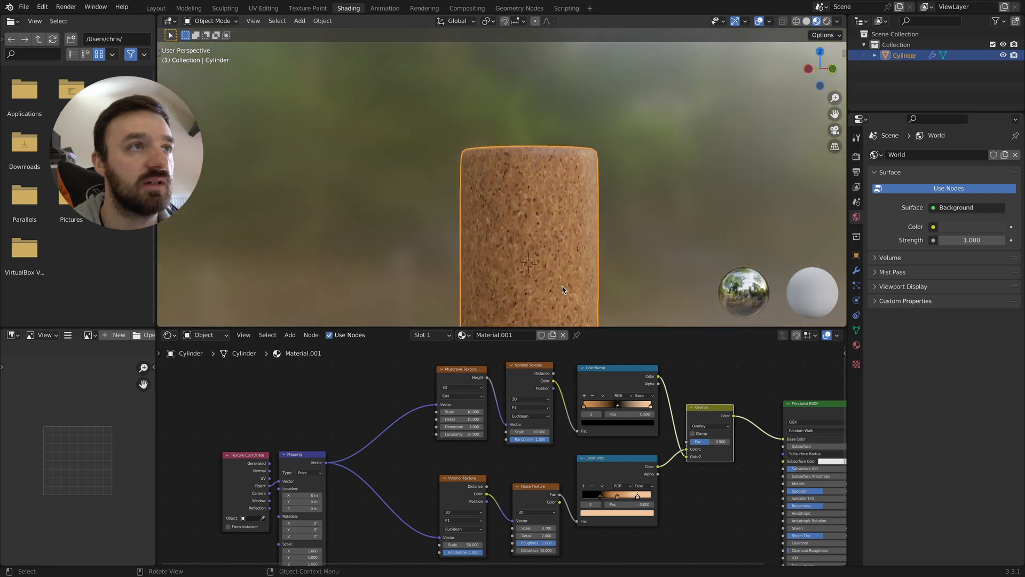
scroll(563, 290, down, 5)
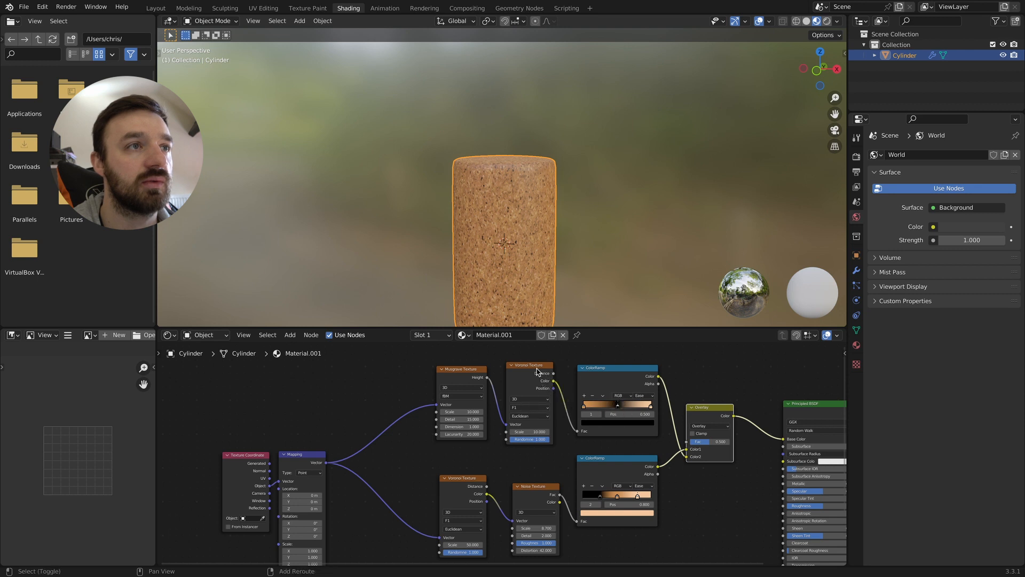
drag(406, 380, 280, 441)
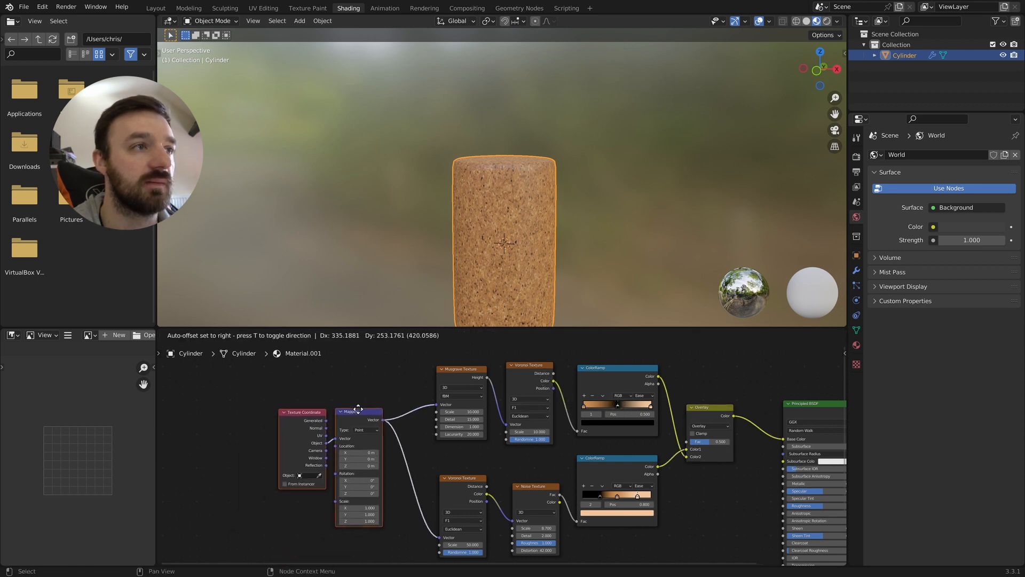
Add a Bump node below the Overlay node, between the lower ColorRamp and the Principled BSDF
scroll(570, 438, down, 2)
click(707, 483)
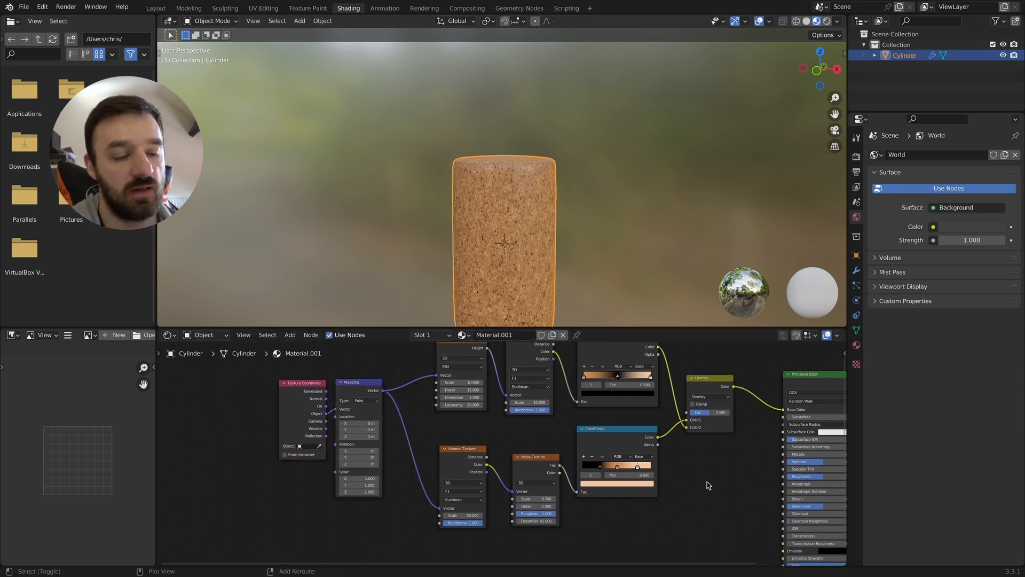
key(shift+a)
click(695, 454)
text(B)
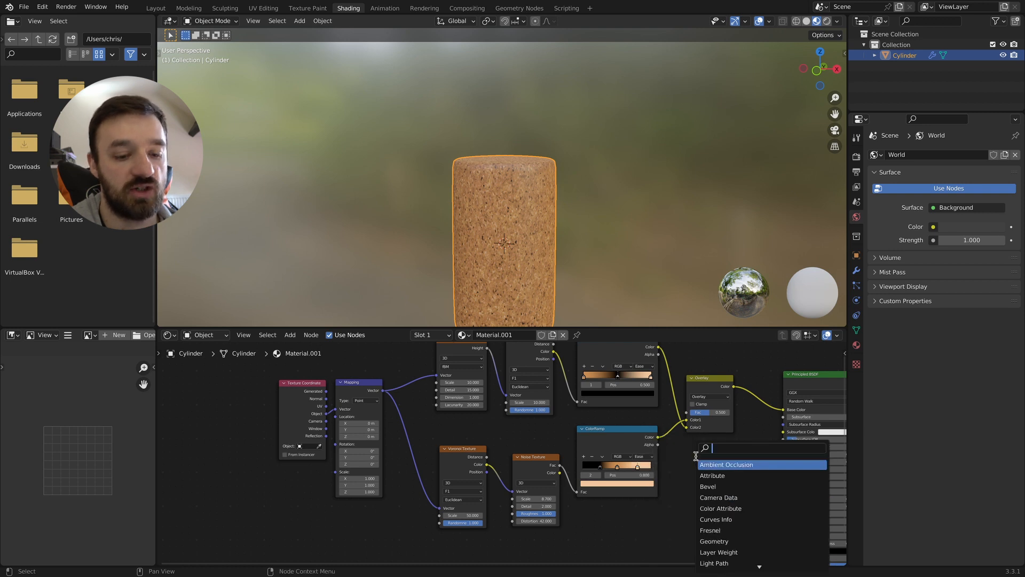
text(um)
key(Return)
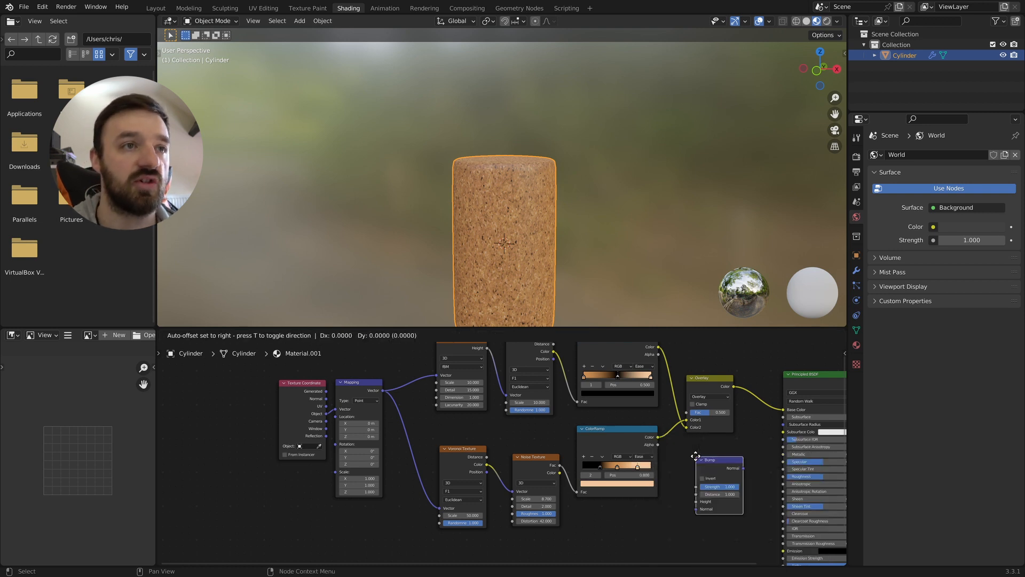
click(695, 456)
Connect the lower ColorRamp's Color to the Bump node's Height, and the Bump's Normal to the Principled BSDF's Normal
drag(660, 439, 700, 448)
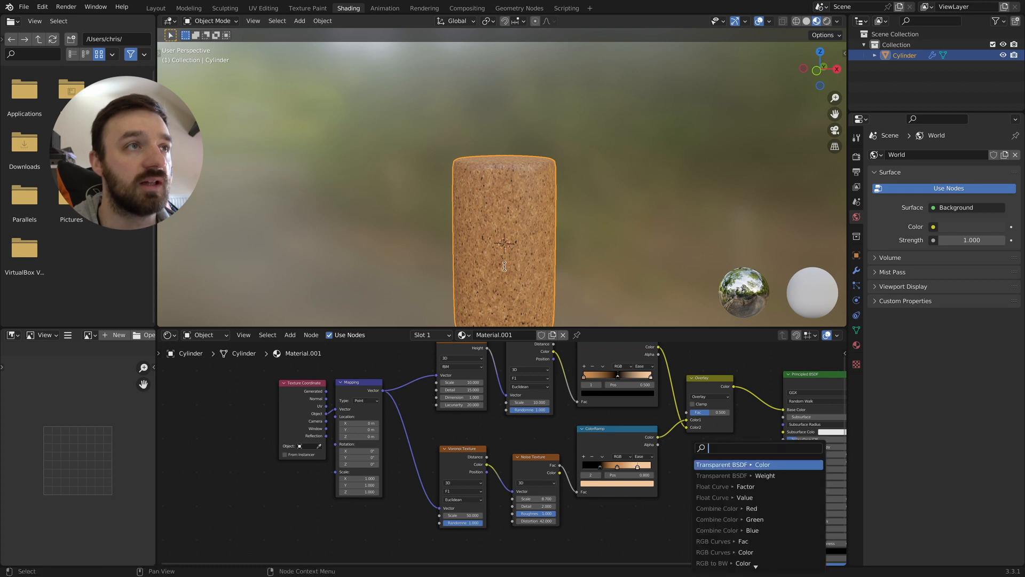
click(667, 453)
drag(659, 438, 697, 502)
shift+scroll(698, 505, down, 1)
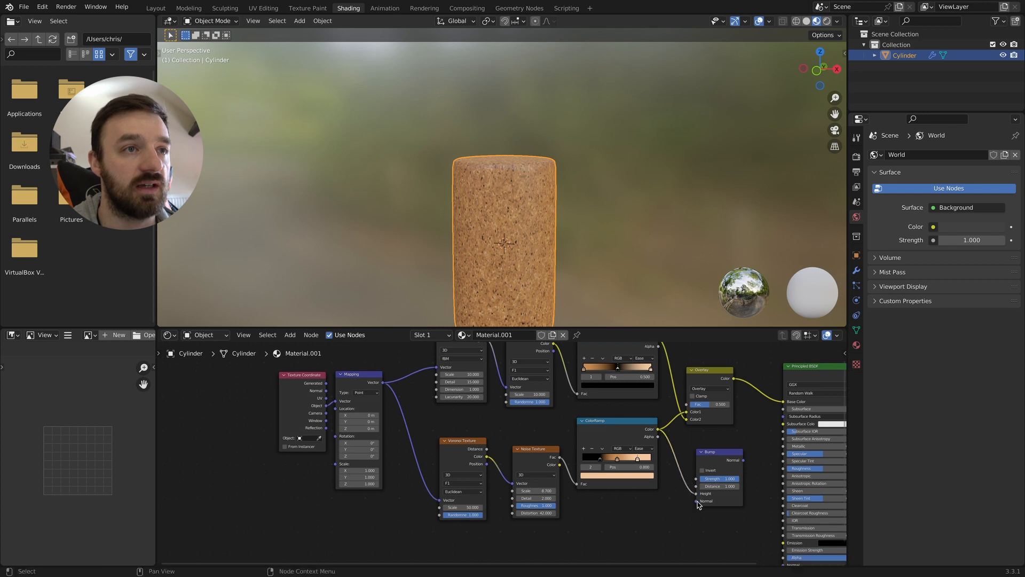
shift+scroll(739, 462, down, 3)
drag(744, 432, 784, 538)
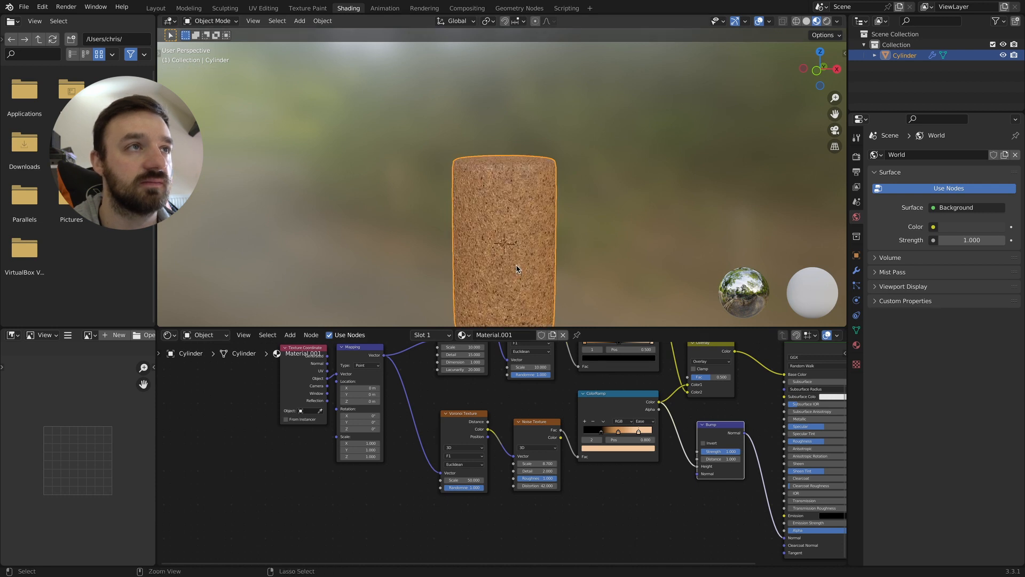
Enable Invert on the Bump node
scroll(517, 267, up, 2)
scroll(517, 267, up, 2)
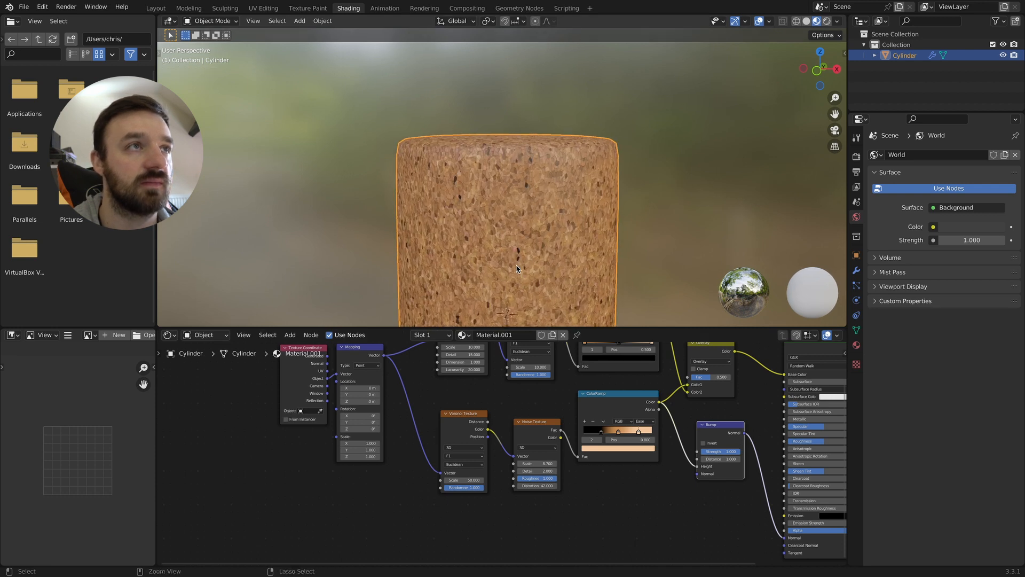
click(703, 443)
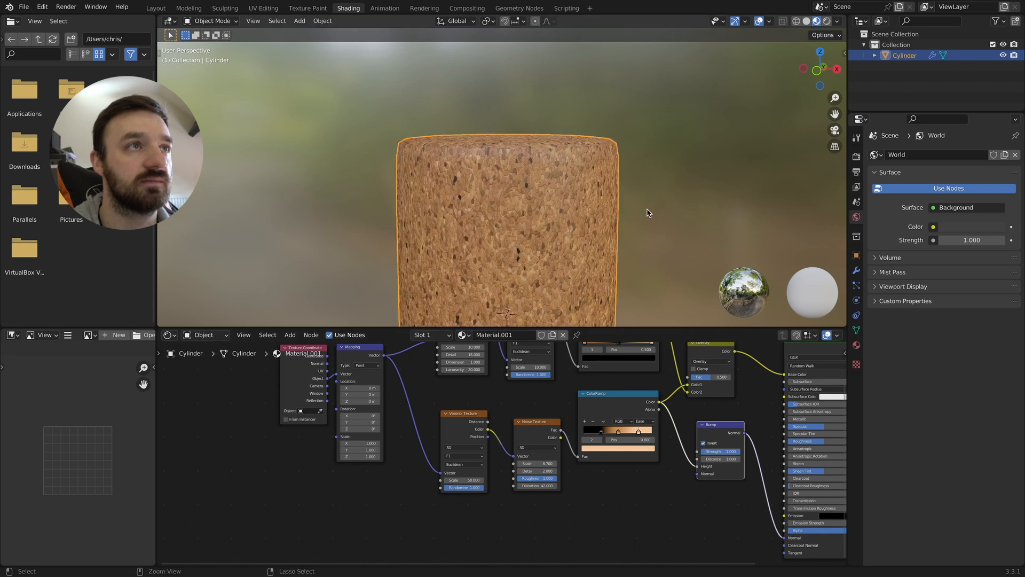
Examine the cork material's color and bump on the cylinder from near and far, along with the node setup
scroll(647, 213, down, 5)
scroll(581, 213, up, 3)
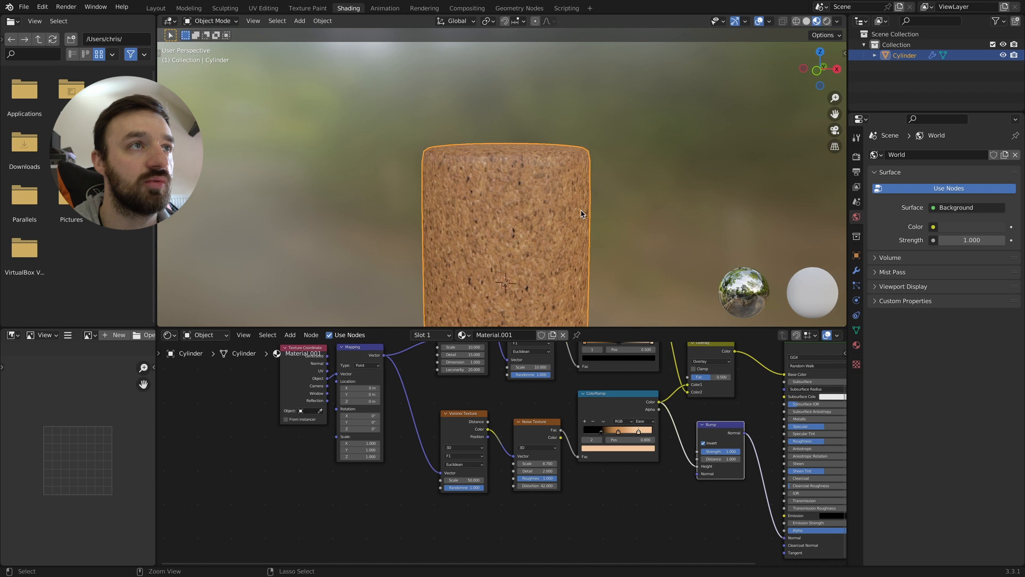
scroll(582, 213, up, 4)
scroll(540, 218, down, 2)
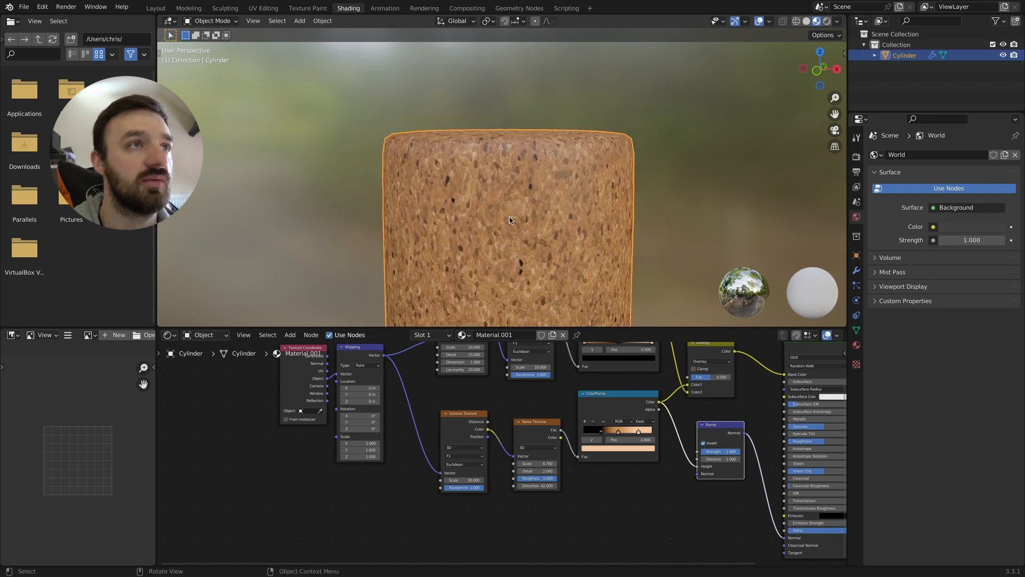
scroll(624, 372, up, 5)
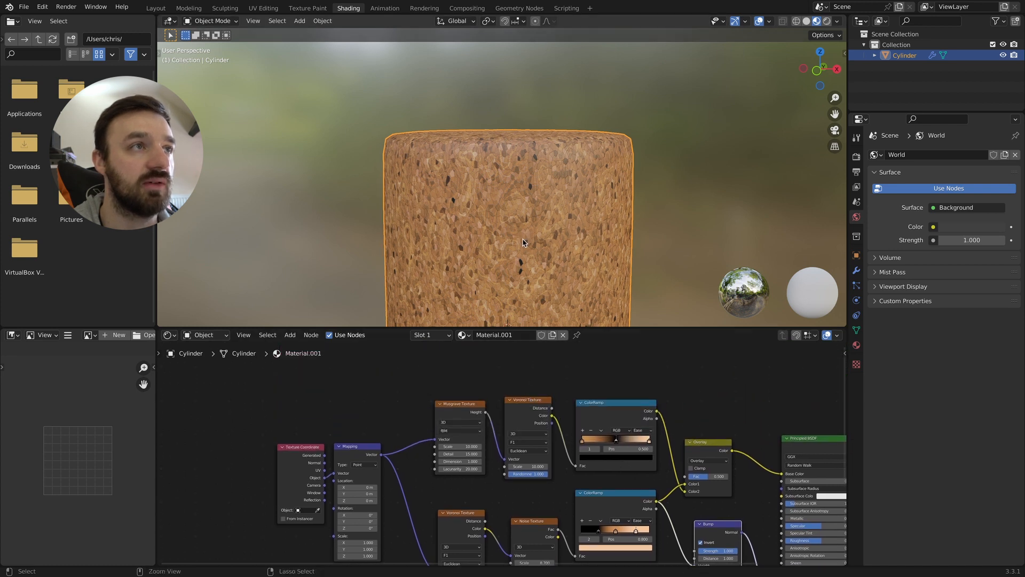
scroll(523, 242, down, 3)
scroll(523, 242, down, 3)
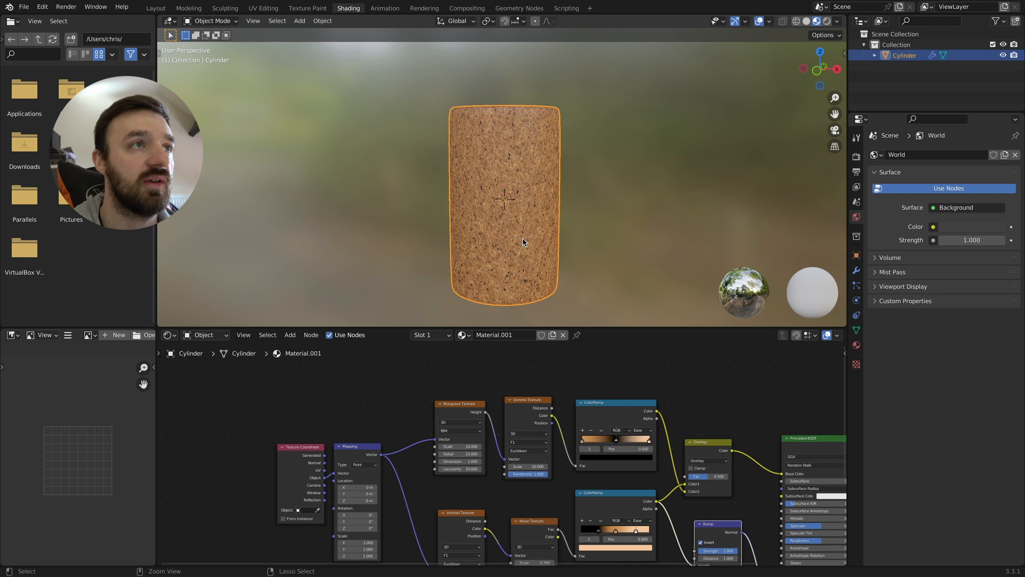
middle_drag(522, 241, 579, 241)
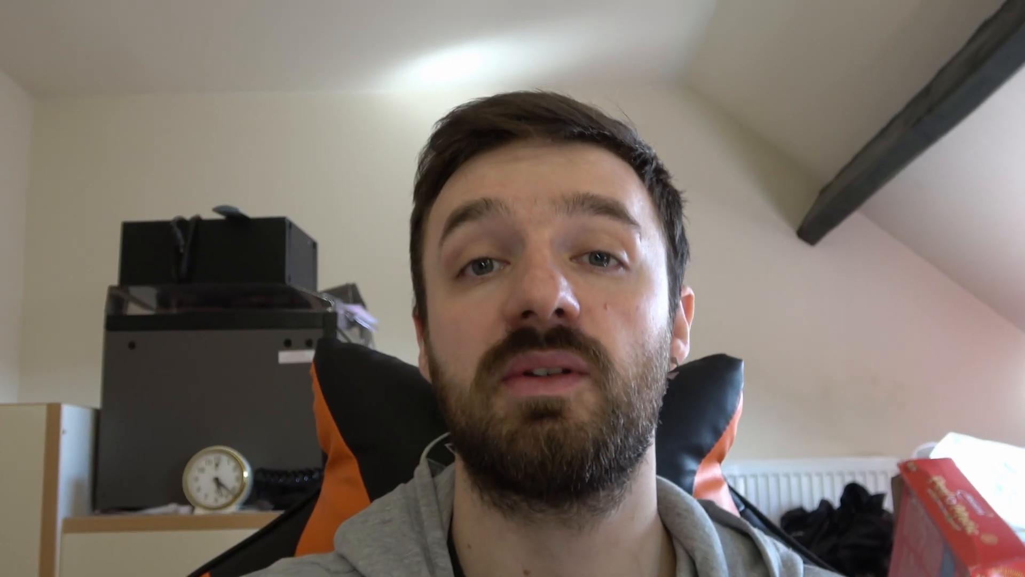